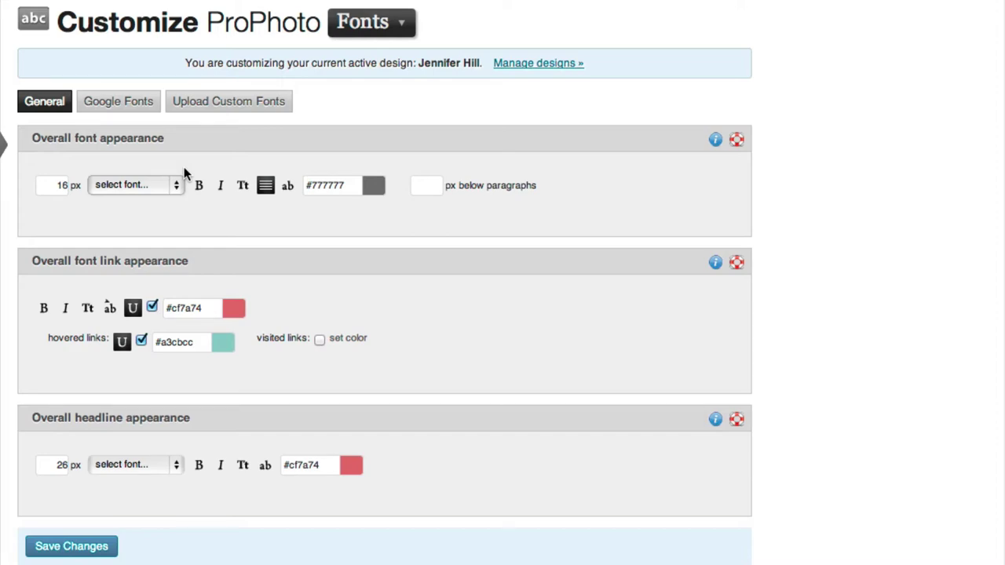
# - Open the 'select font...' dropdown under Overall font appearance to see the standard fonts
pyautogui.click(166, 184)
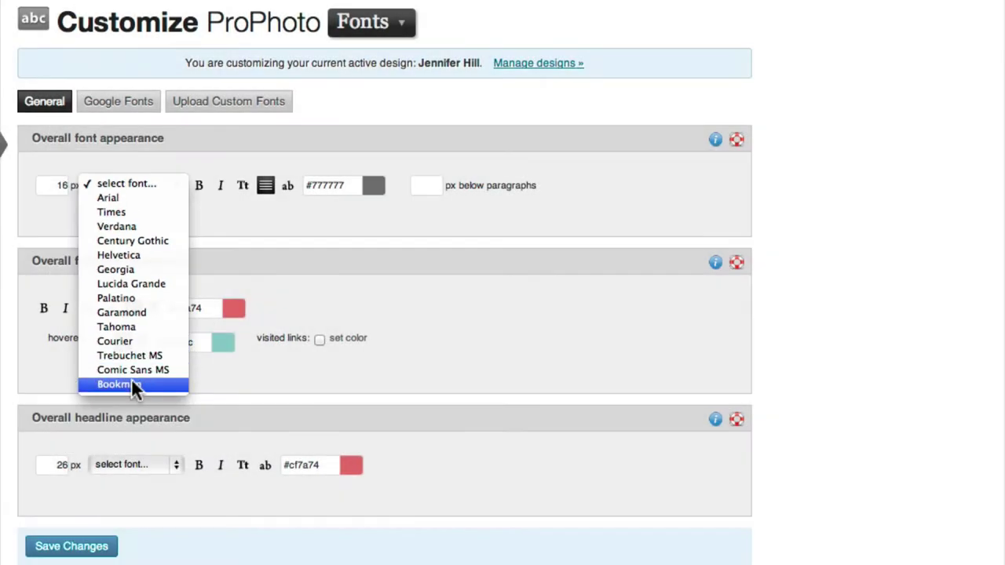
# - On the Google Fonts tab, search 'alik', add Alike Angular as font #1, and save changes
pyautogui.click(120, 103)
pyautogui.click(121, 105)
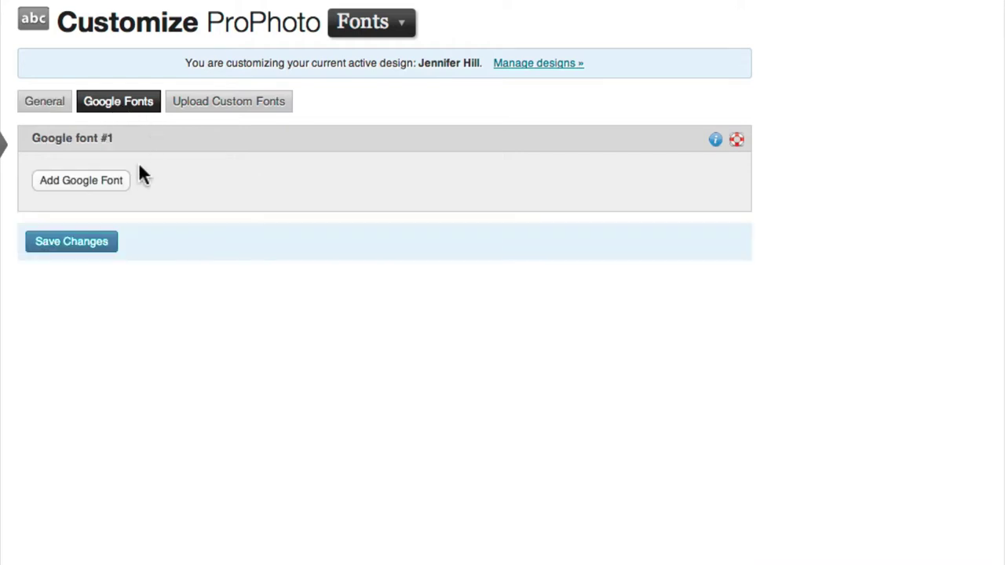
pyautogui.click(104, 188)
pyautogui.write('alik')
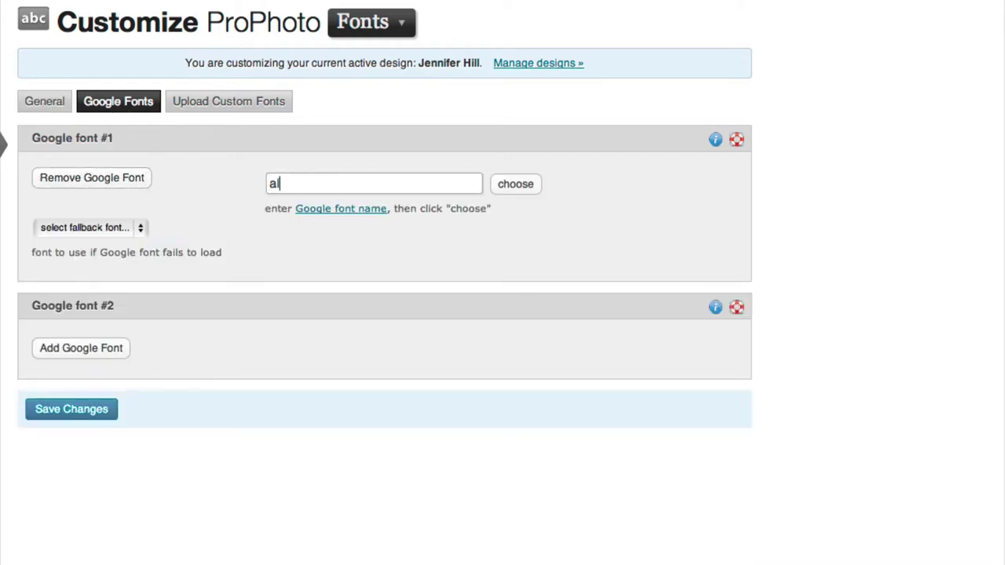
pyautogui.click(287, 237)
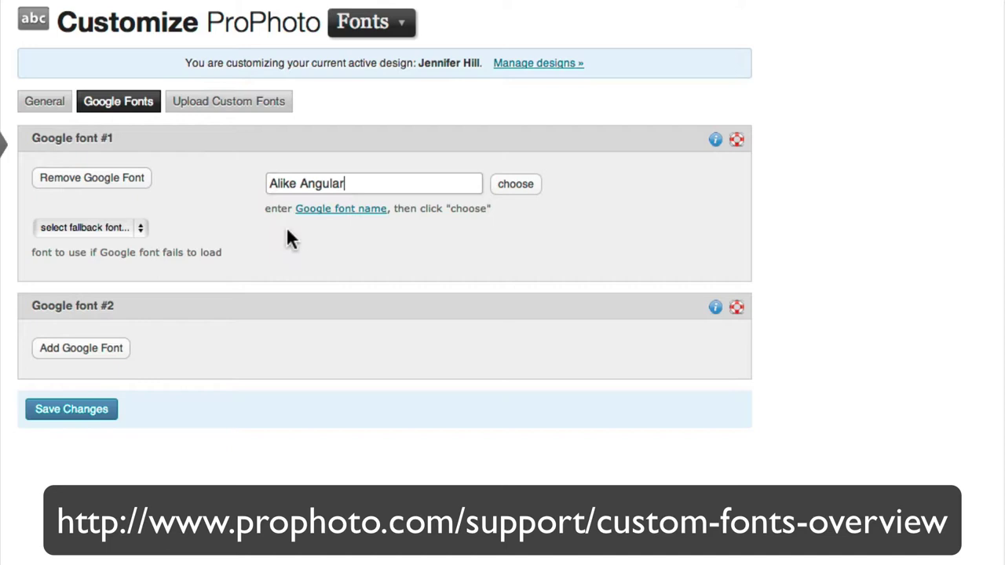
pyautogui.click(514, 184)
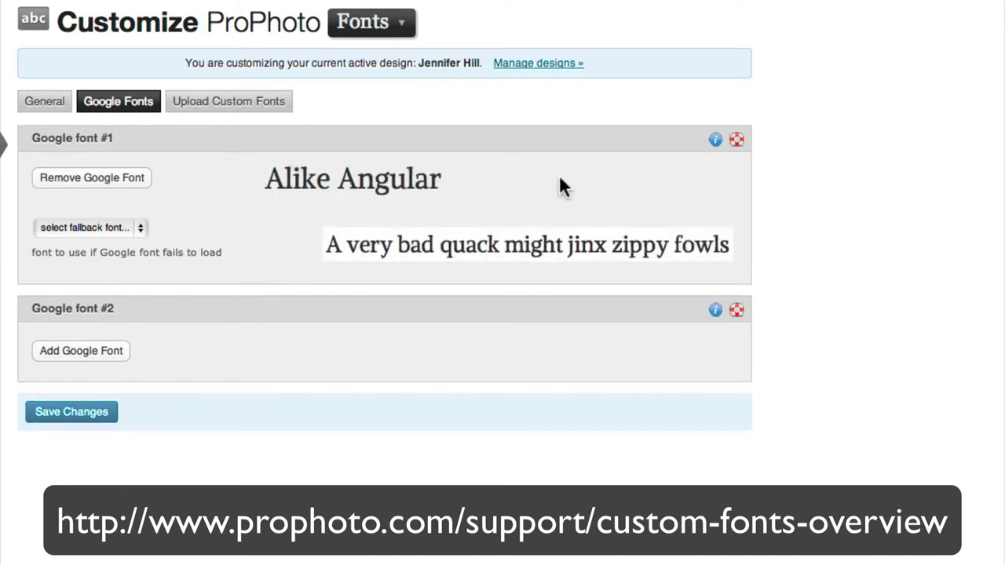
pyautogui.click(103, 412)
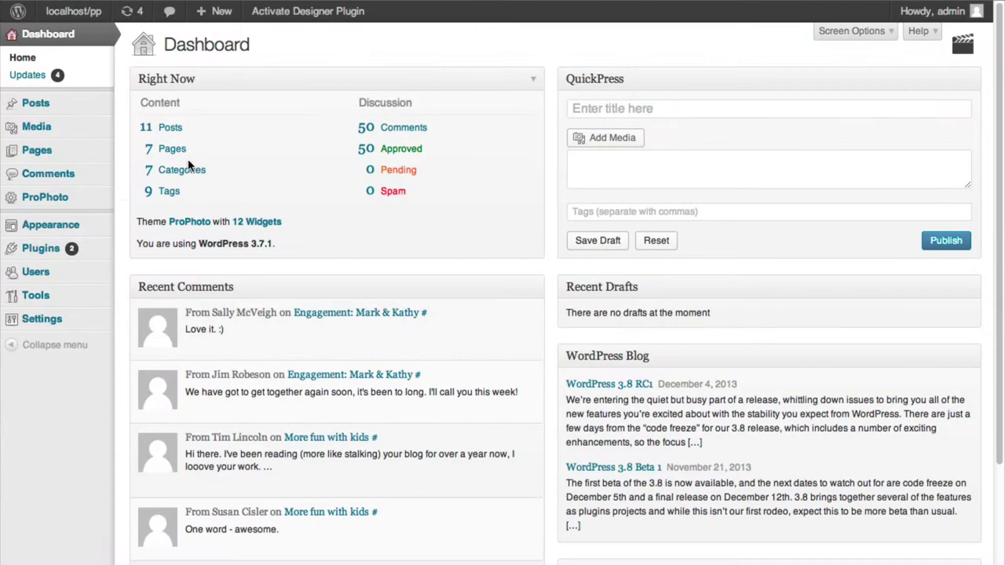
# - Go from ProPhoto's Customize page to the Fonts card's Upload Custom Fonts tab
pyautogui.moveTo(78, 213)
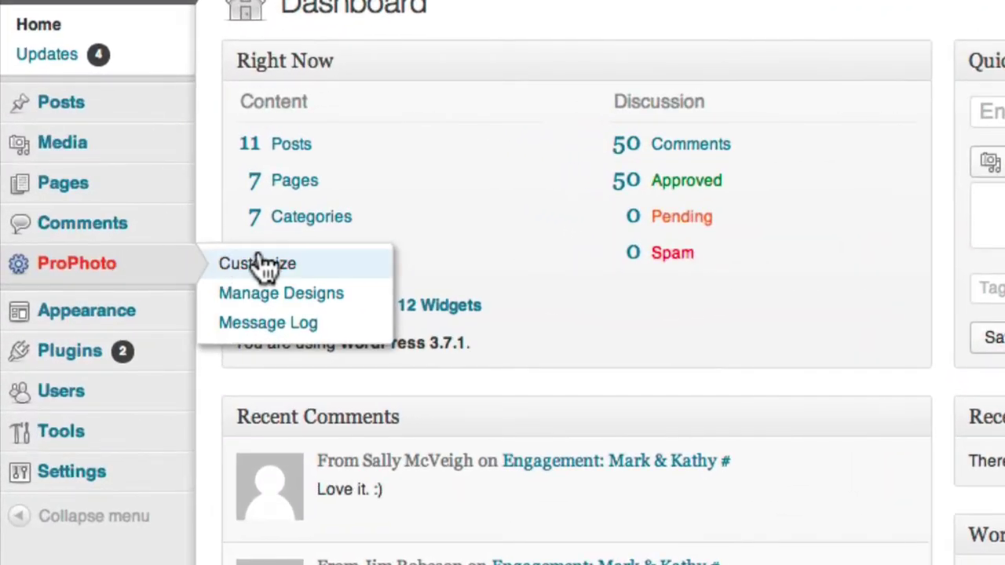
pyautogui.click(240, 249)
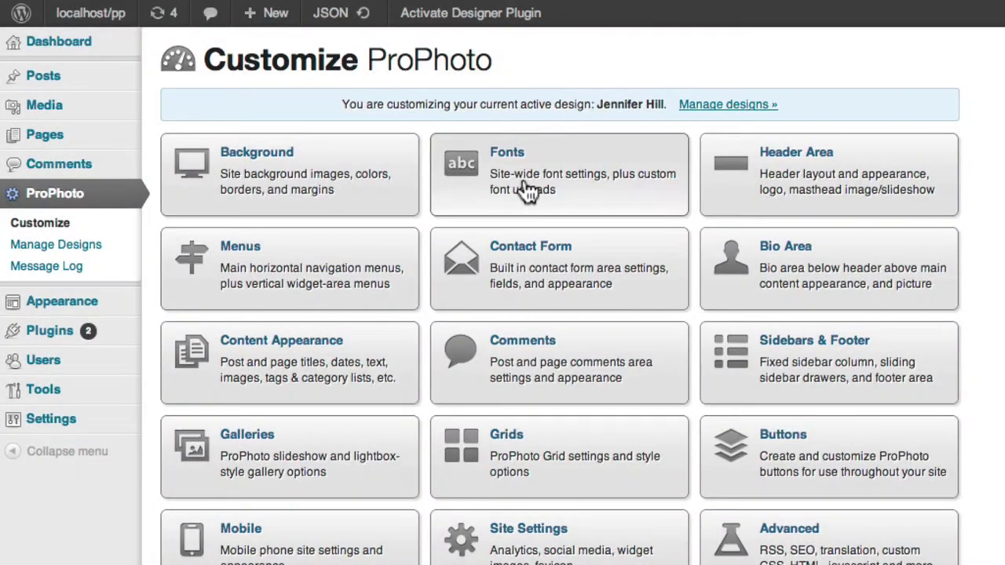
pyautogui.click(526, 191)
pyautogui.click(425, 156)
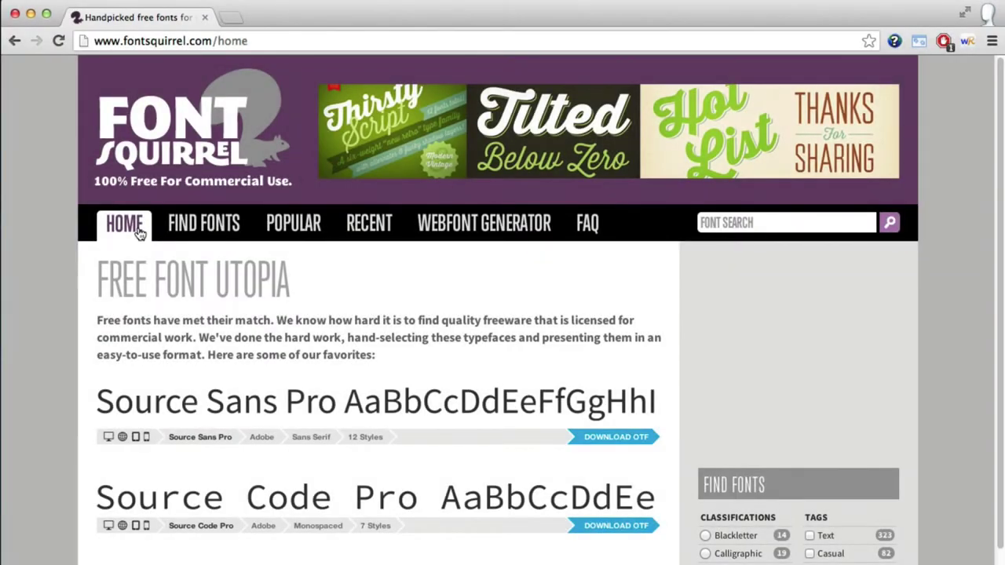
# - Reload Font Squirrel, follow Corbert's Download OTF (Offsite) link, and choose Fontspring's Web license
pyautogui.click(133, 227)
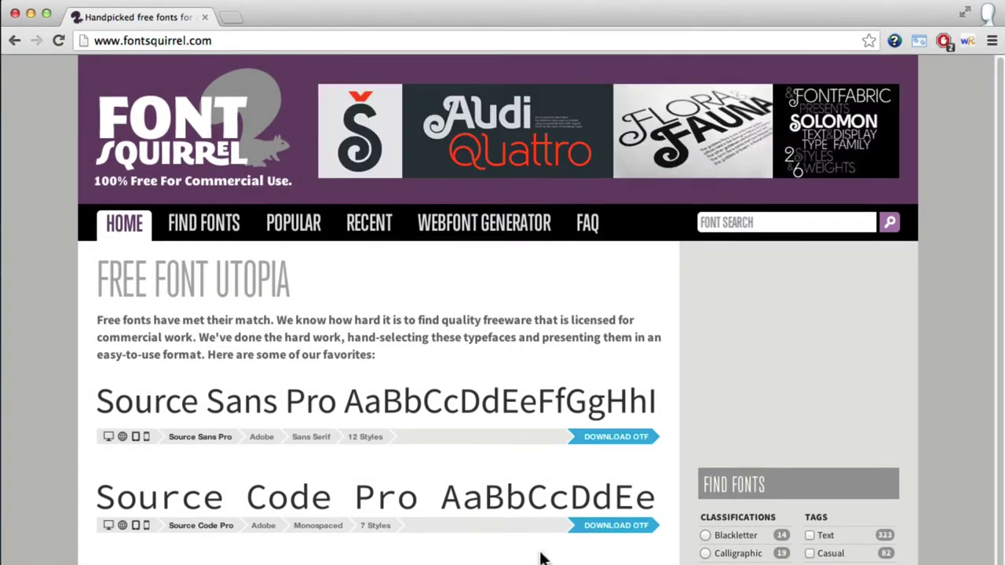
pyautogui.scroll(-2, 547, 510)
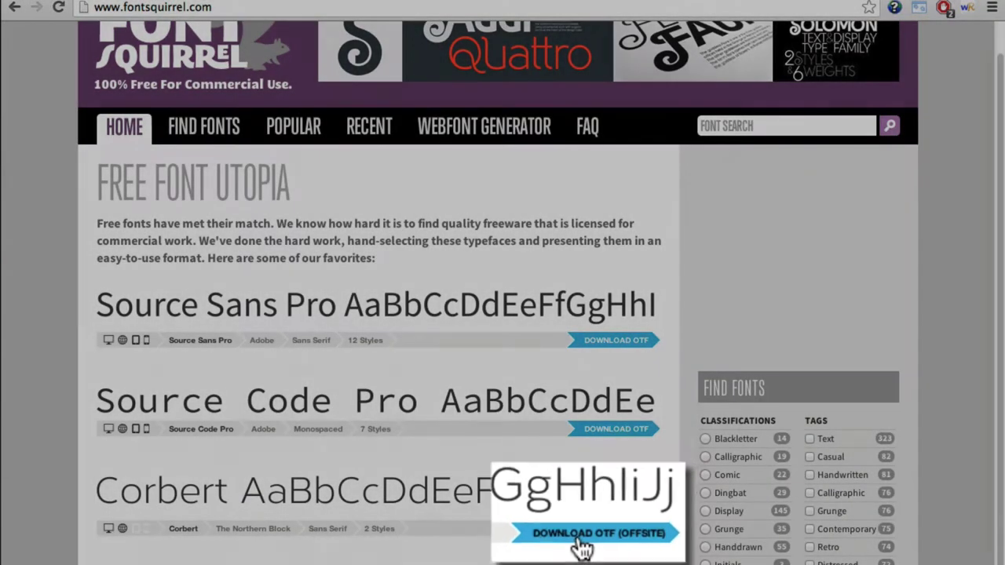
pyautogui.click(579, 530)
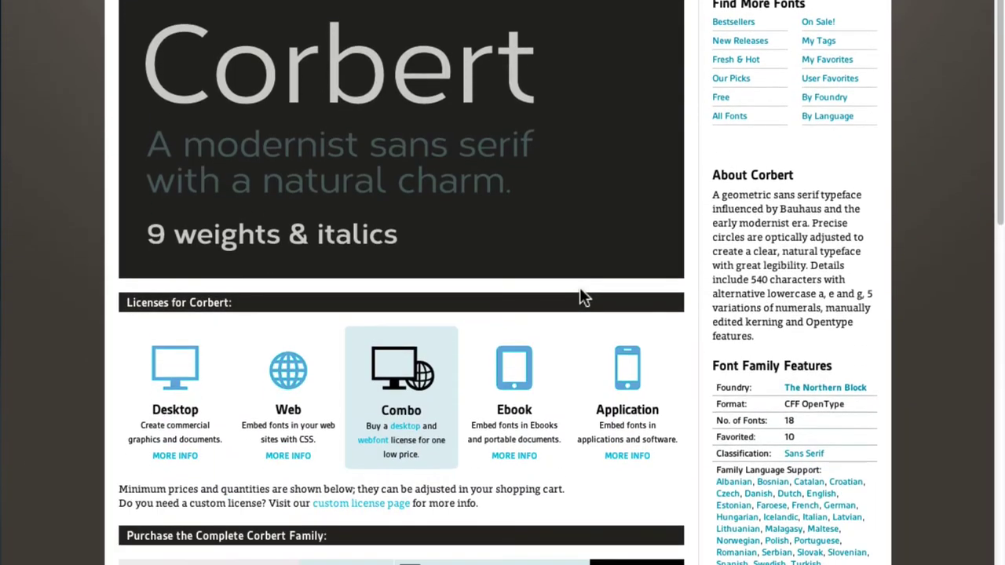
pyautogui.click(303, 393)
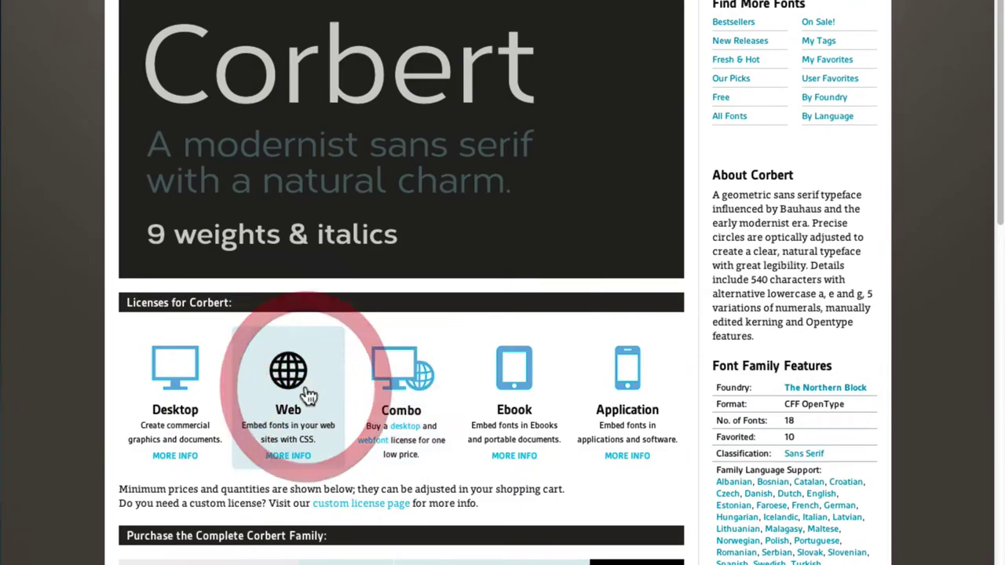
pyautogui.scroll(-10, 569, 334)
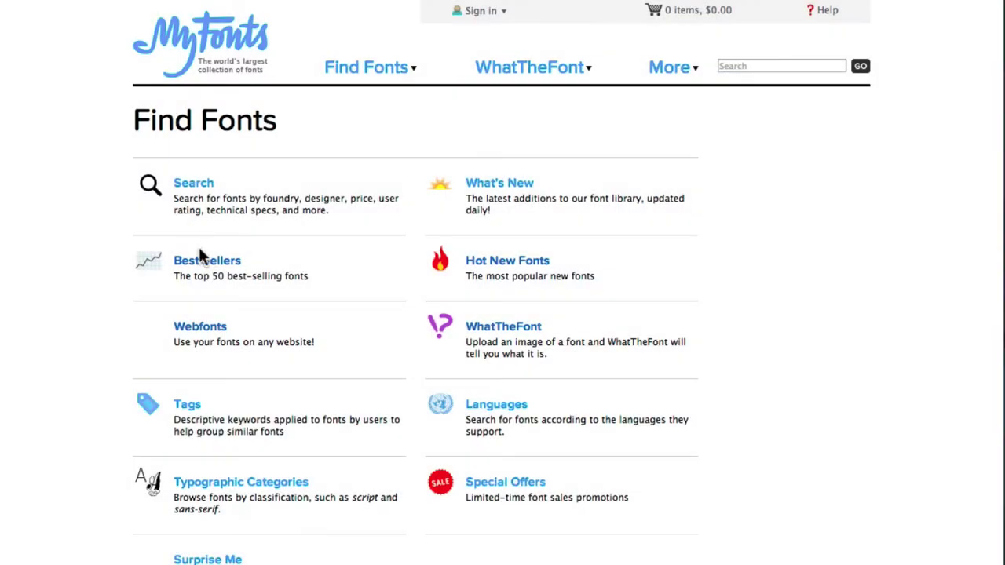
# - Open MyFonts' Best Sellers list of the top 50 fonts
pyautogui.click(207, 266)
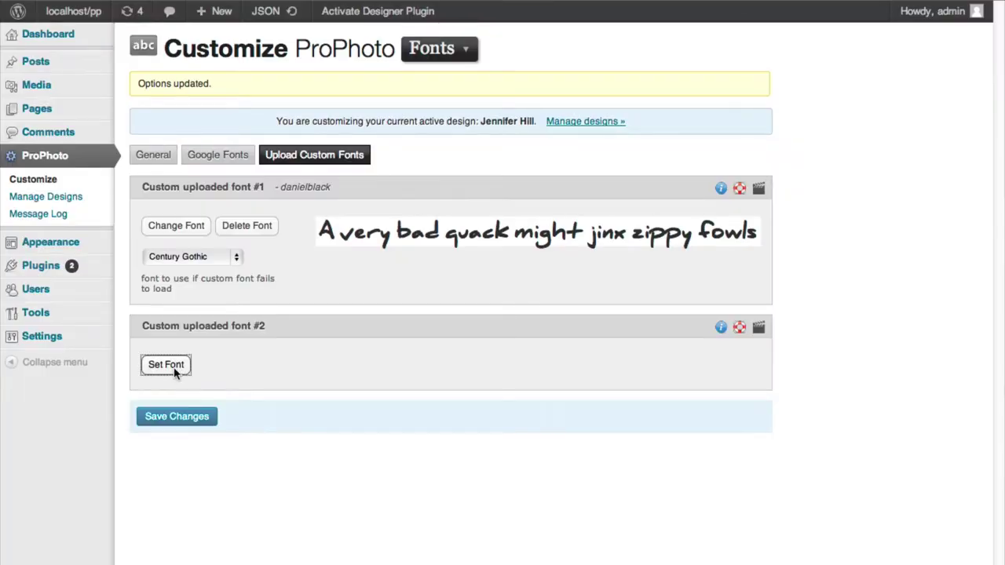
# - Upload jenna-sue-fontfacekit.zip as a custom font through ProPhoto's Set Font window
pyautogui.click(163, 365)
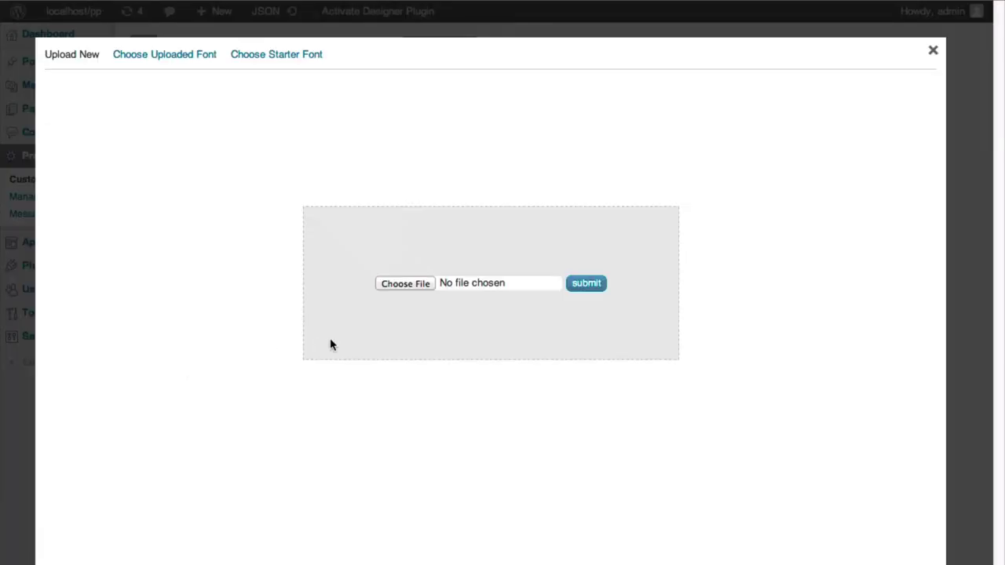
pyautogui.click(405, 284)
pyautogui.click(346, 70)
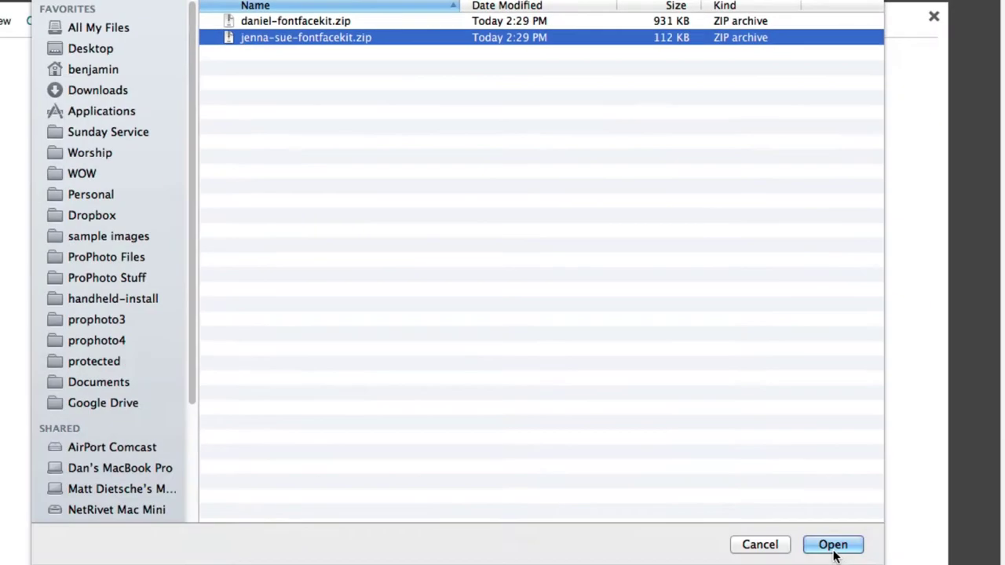
pyautogui.click(833, 544)
pyautogui.click(548, 275)
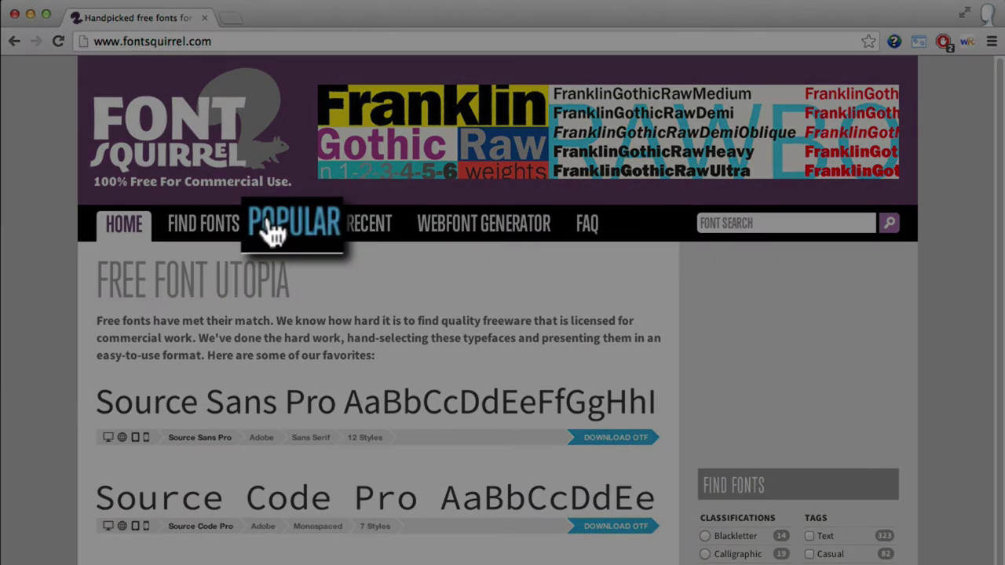
# - Filter Popular fonts to Calligraphic and Brushed, then show Gondola SD's Webfont Kit tab
pyautogui.click(281, 227)
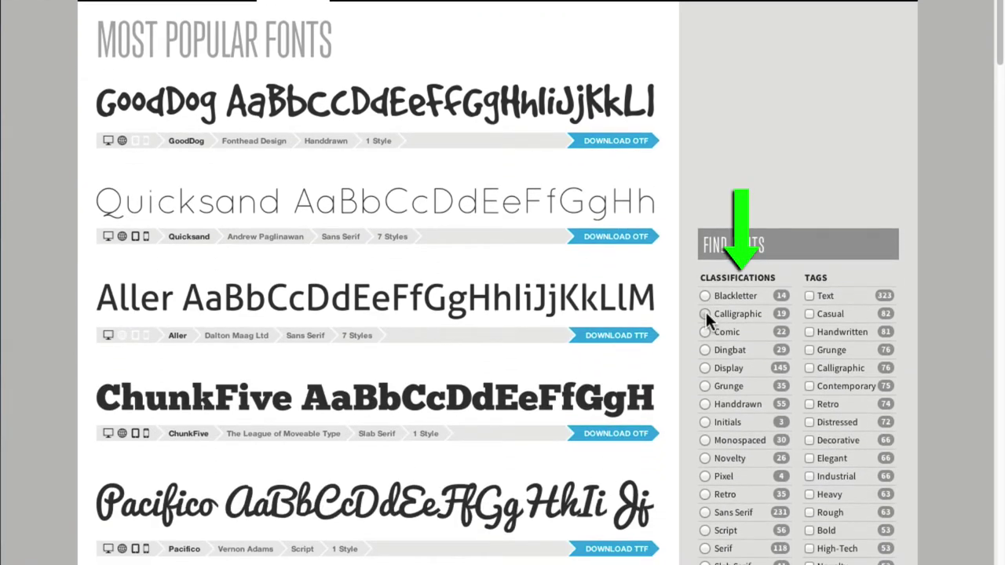
pyautogui.click(705, 314)
pyautogui.click(810, 313)
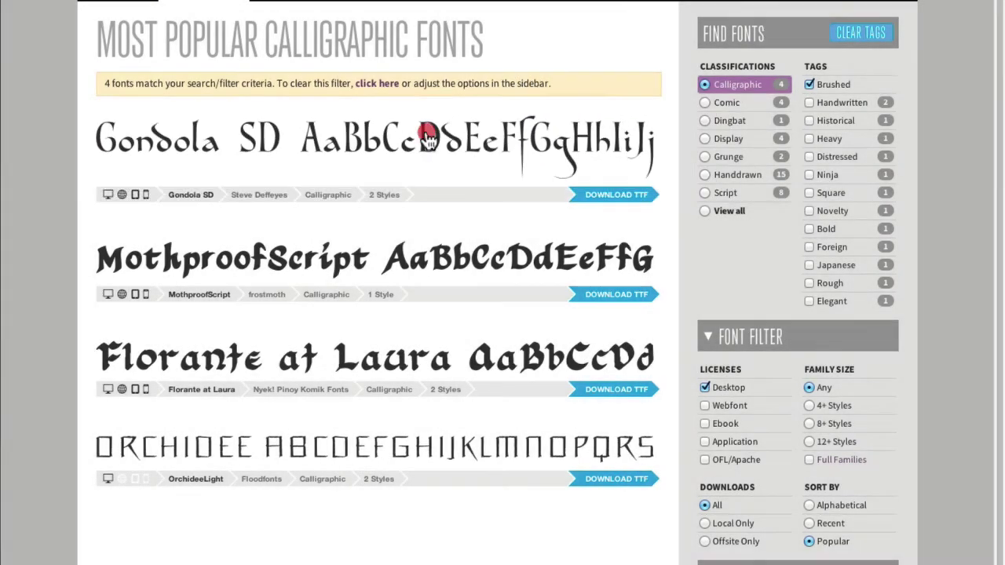
pyautogui.click(426, 137)
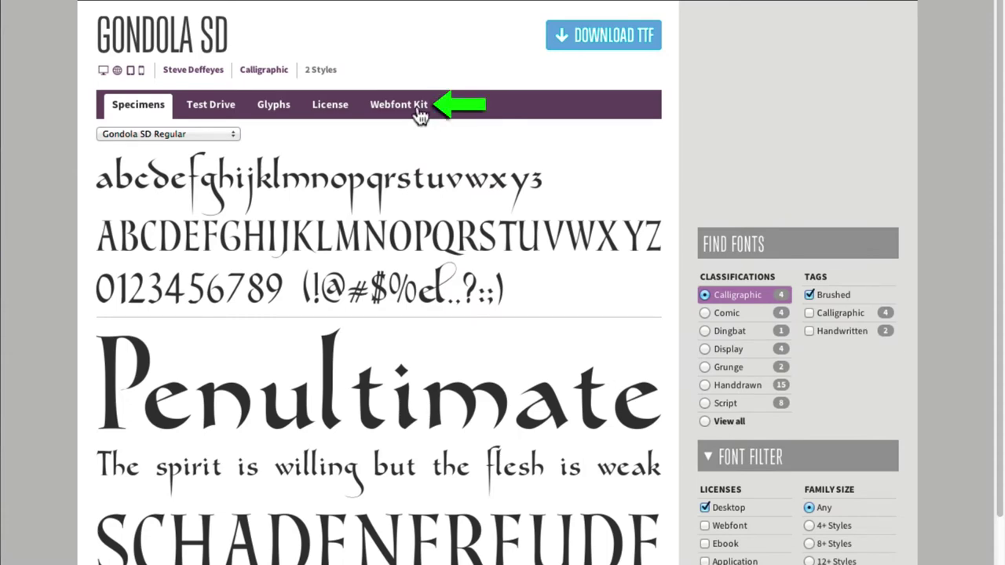
pyautogui.click(418, 108)
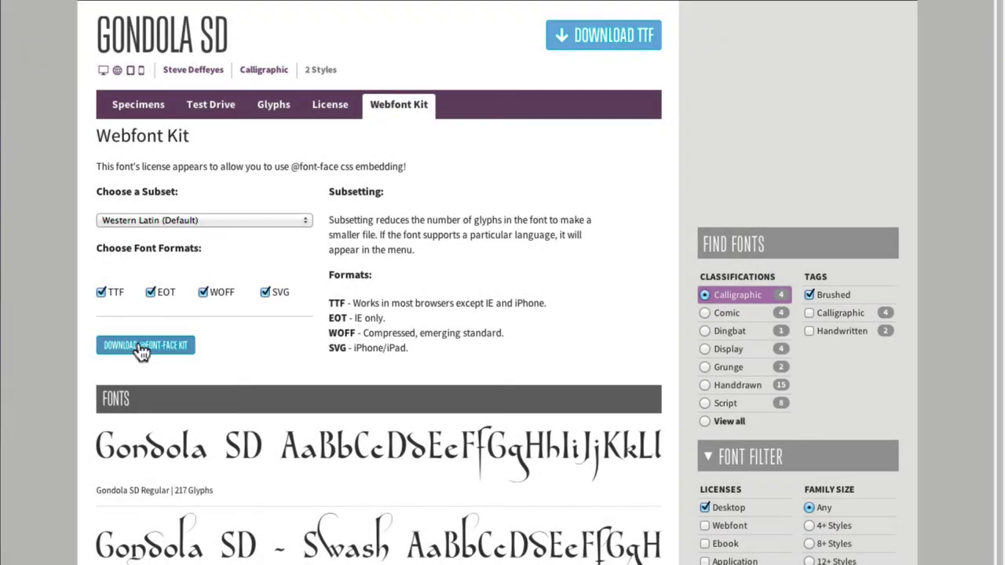
pyautogui.scroll(-7, 146, 346)
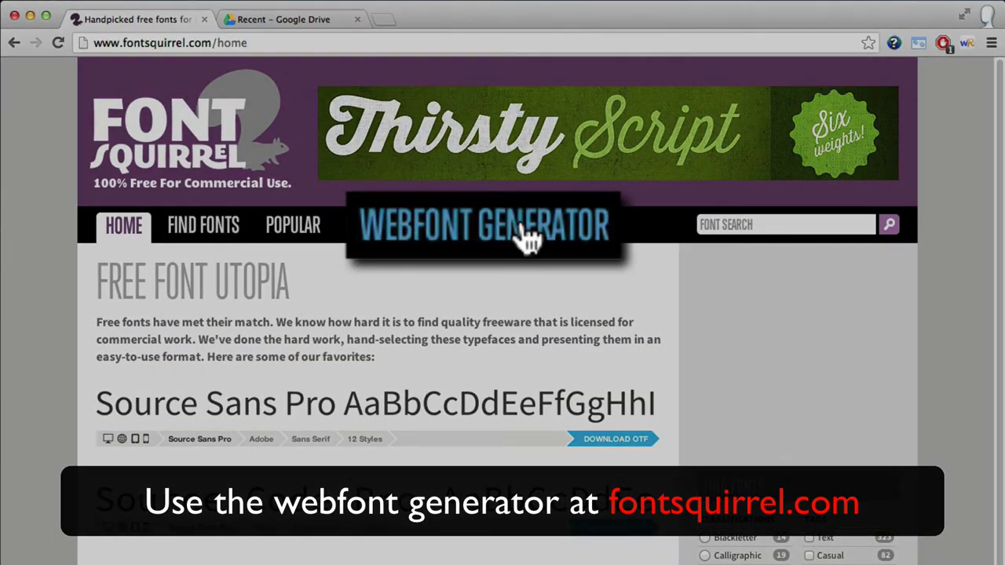
# - Download League Script's OTF from the Recent list and extract league-script.zip in Finder
pyautogui.click(512, 233)
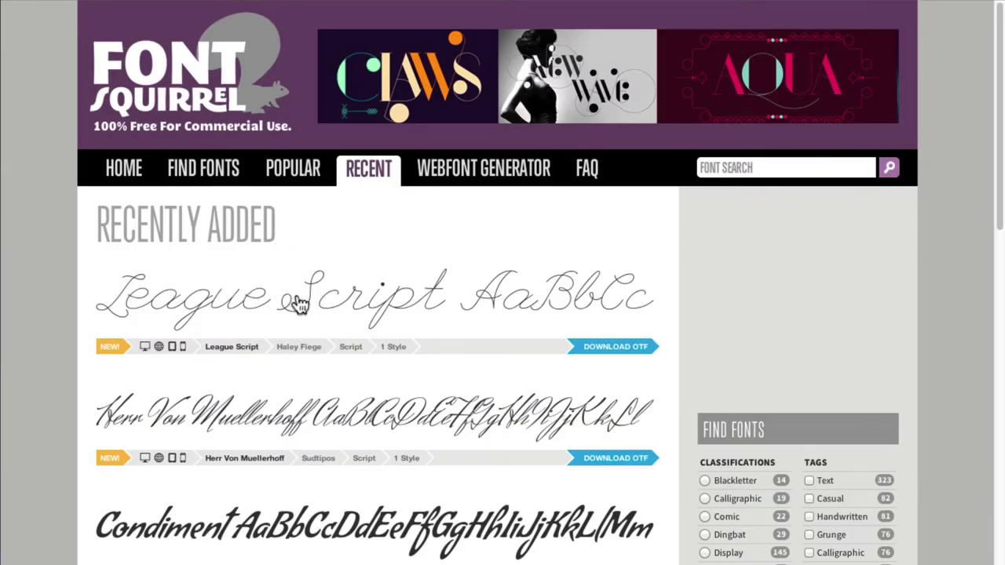
pyautogui.click(297, 303)
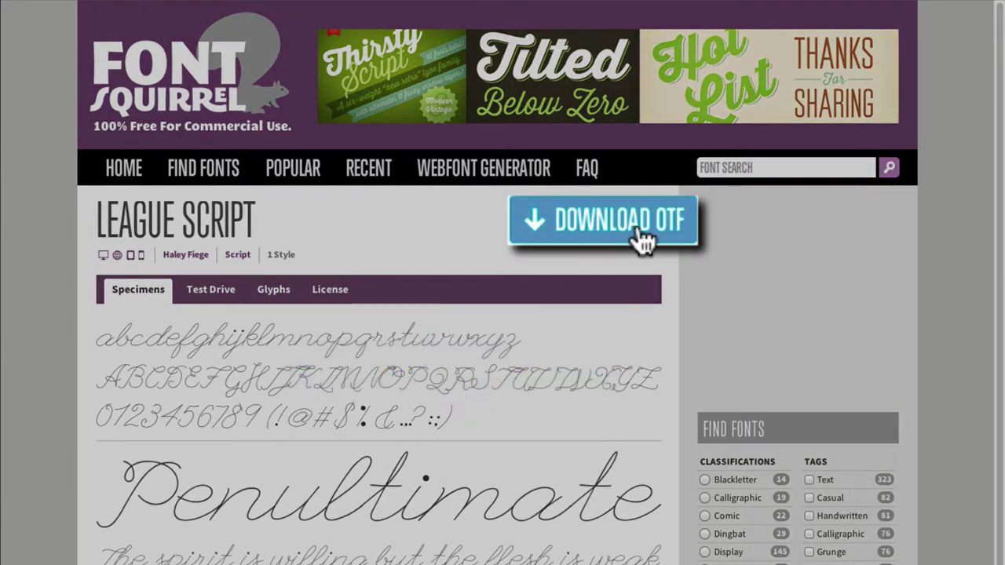
pyautogui.click(625, 223)
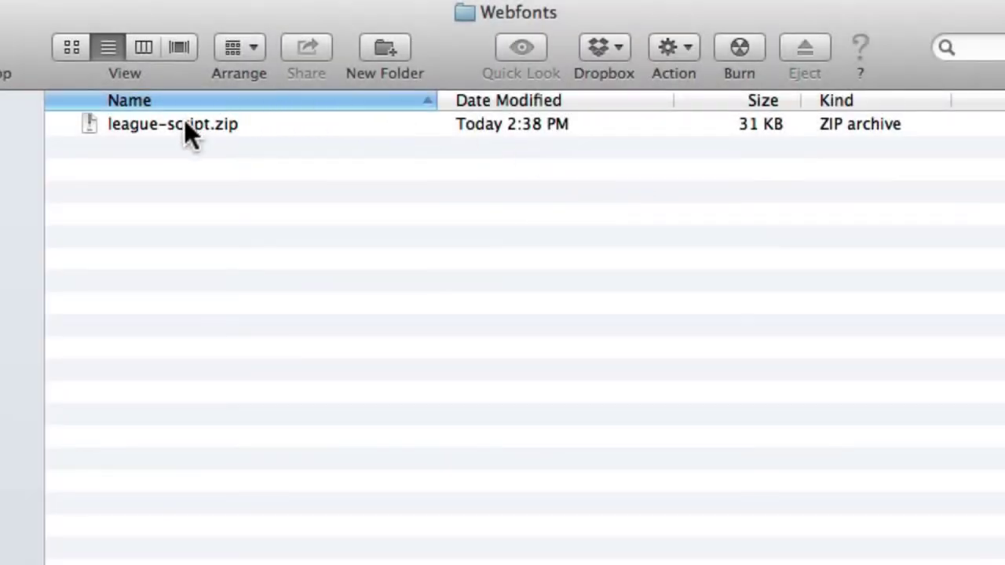
pyautogui.click(178, 132)
pyautogui.doubleClick(176, 130)
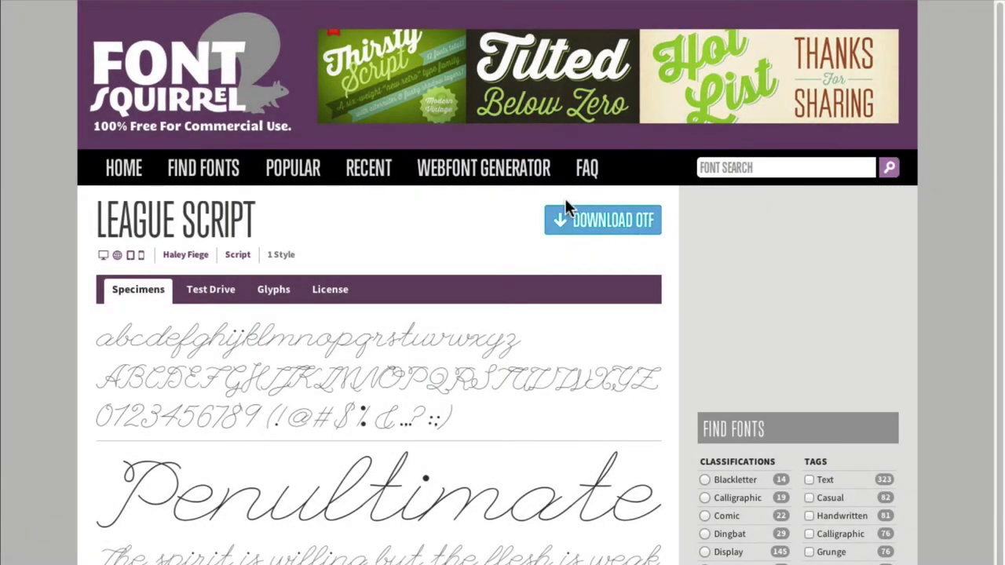
# - Upload LeagueScript.otf to the Webfont Generator, accept the embedding agreement, and download the kit
pyautogui.click(478, 168)
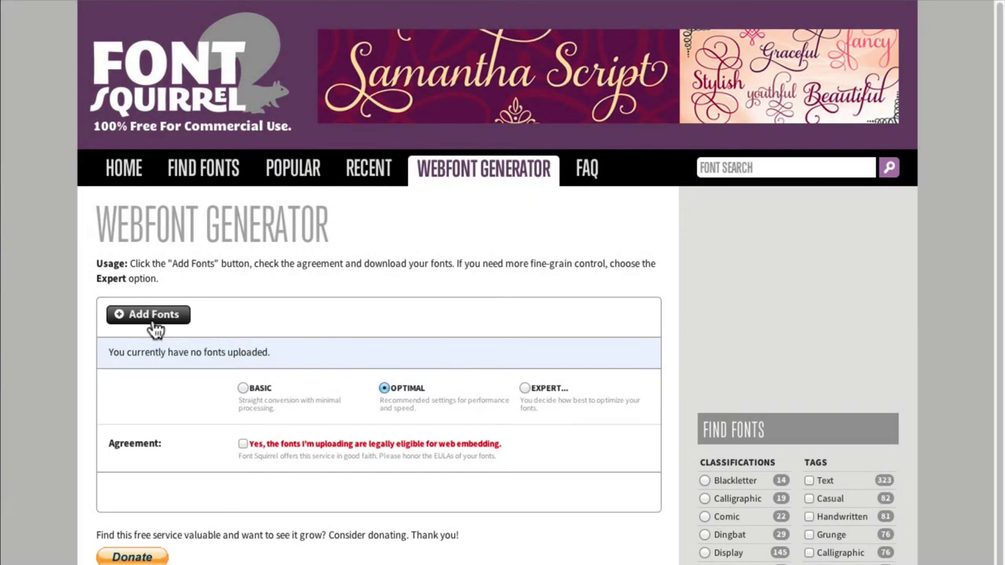
pyautogui.click(153, 318)
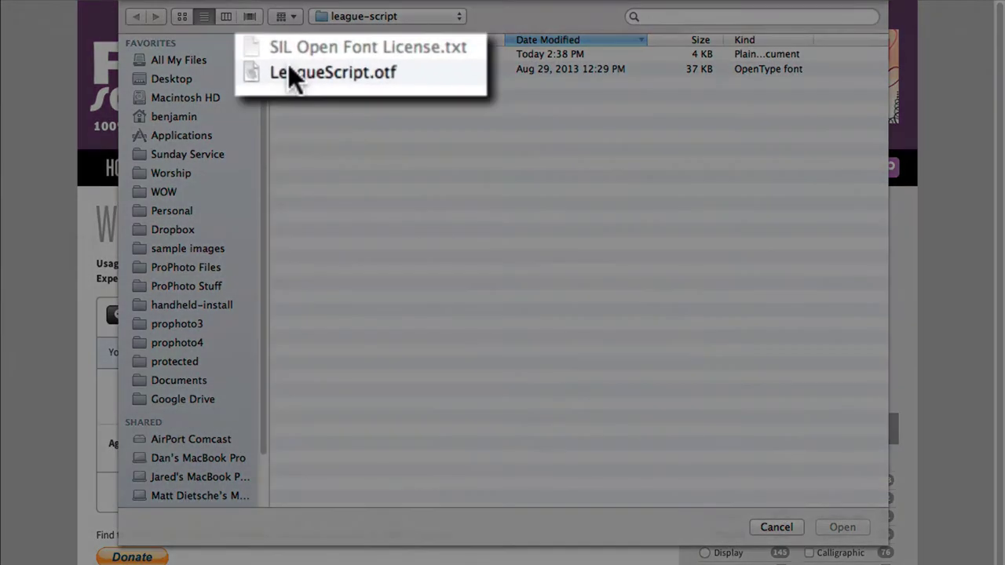
pyautogui.click(286, 67)
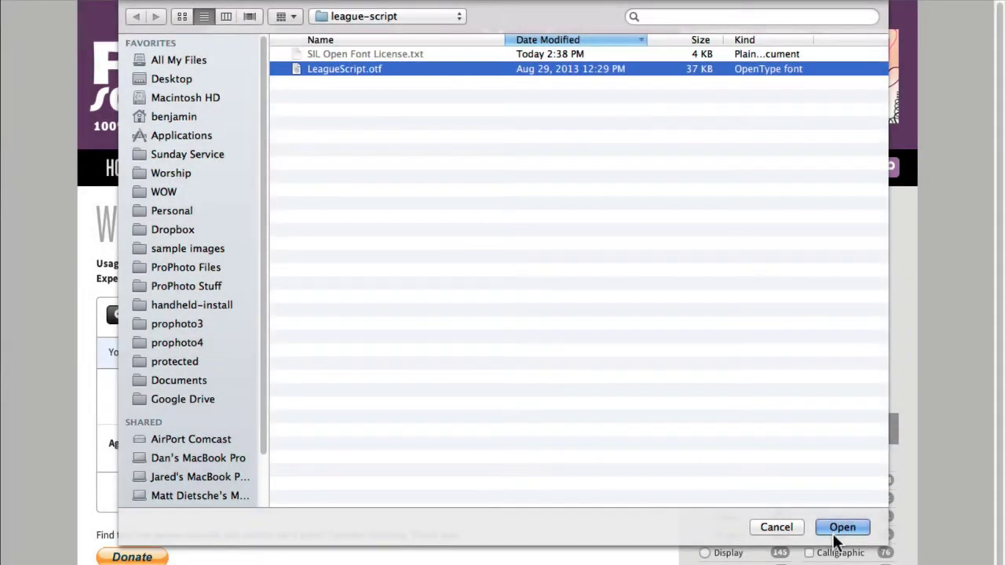
pyautogui.click(838, 530)
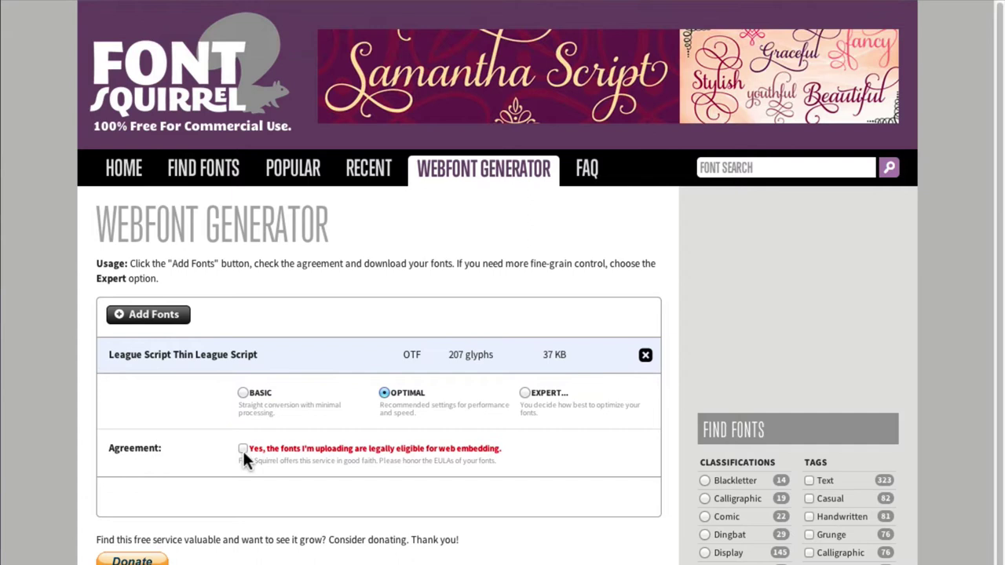
pyautogui.click(240, 449)
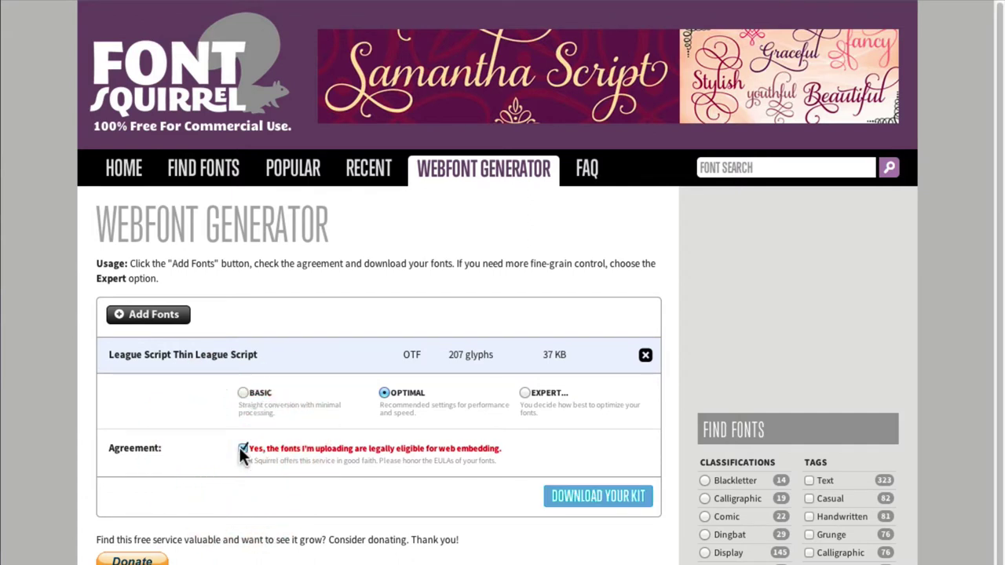
pyautogui.click(602, 506)
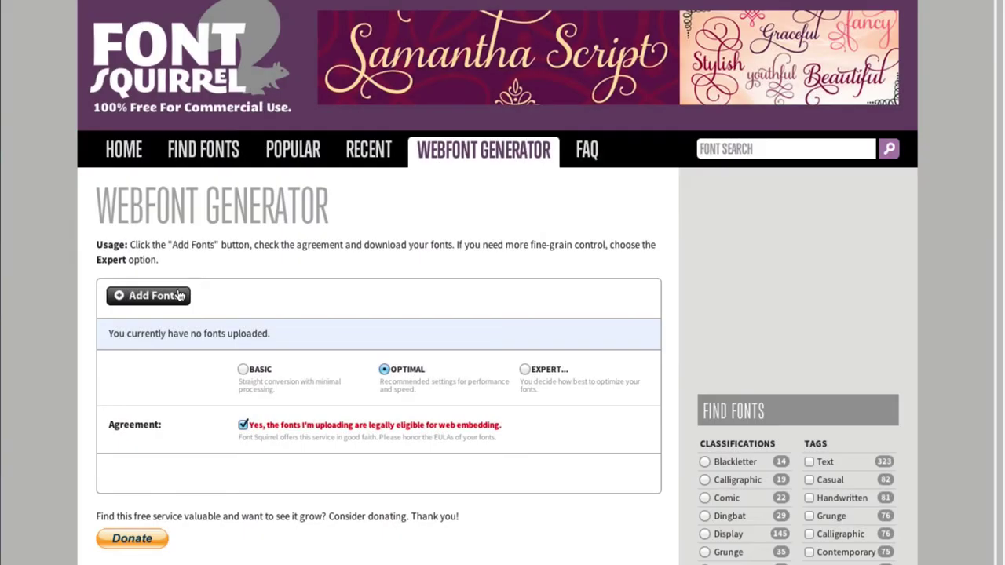
# - Add Andale Mono.ttf to the Webfont Generator through Add Fonts
pyautogui.click(173, 292)
pyautogui.click(344, 317)
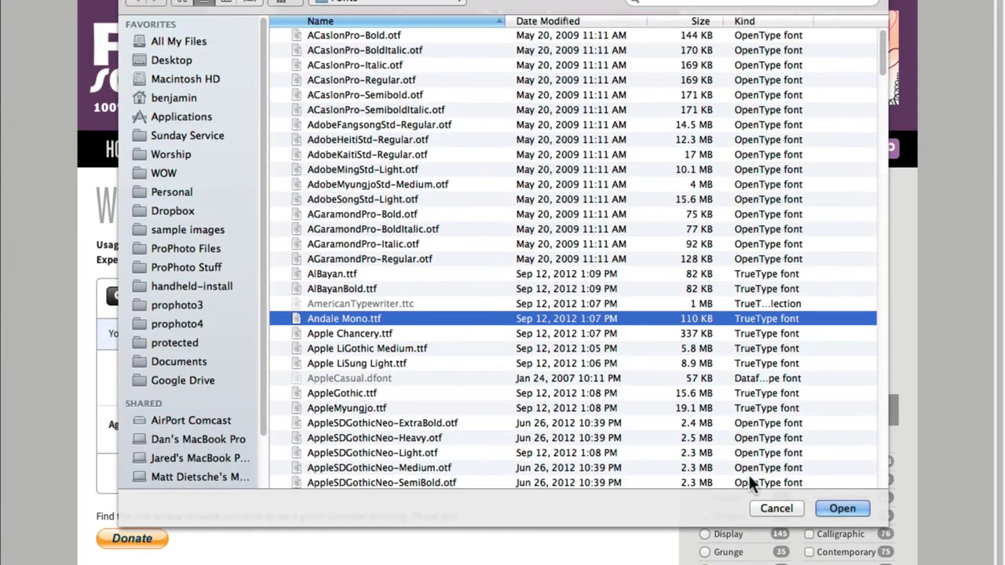
pyautogui.click(843, 508)
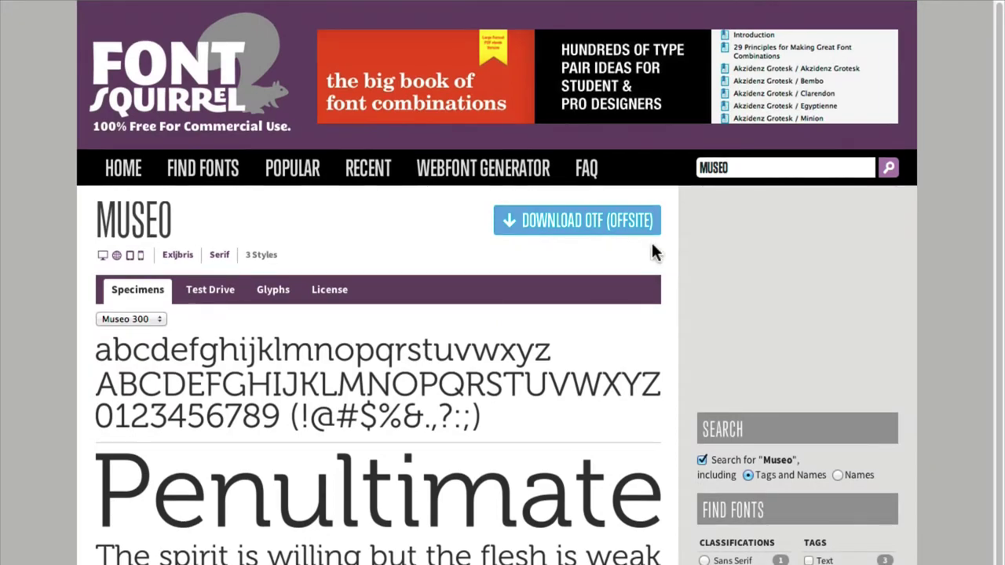
# - Add Museo 300 with the free 500,000-pageview Webfont License to the Fontspring cart at $0.00
pyautogui.click(588, 220)
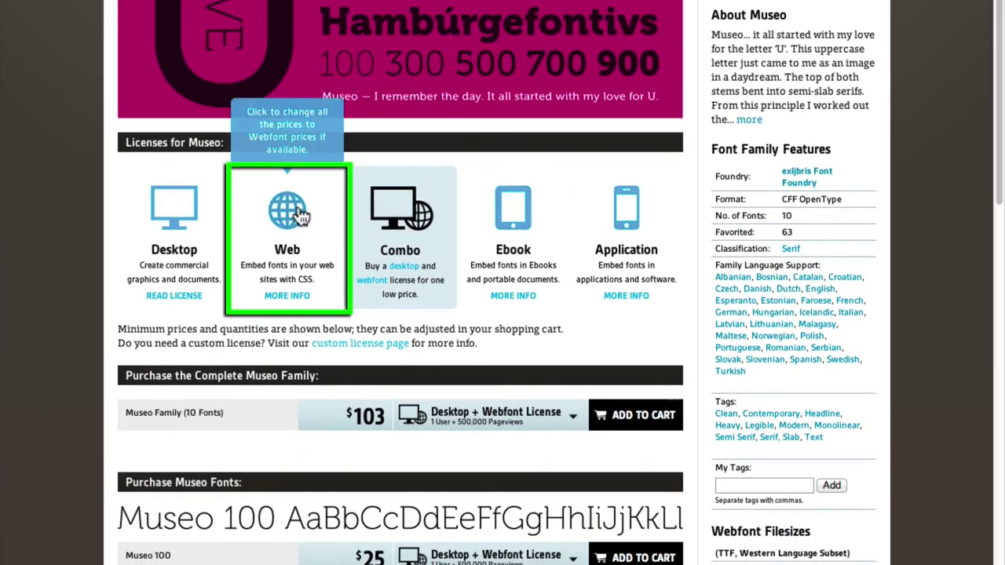
pyautogui.click(288, 220)
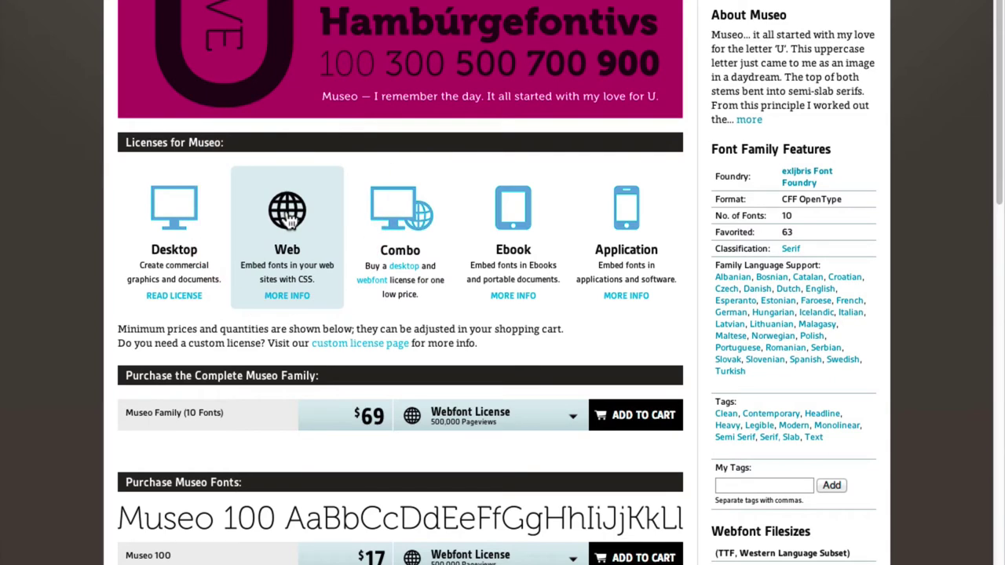
pyautogui.scroll(-5, 334, 223)
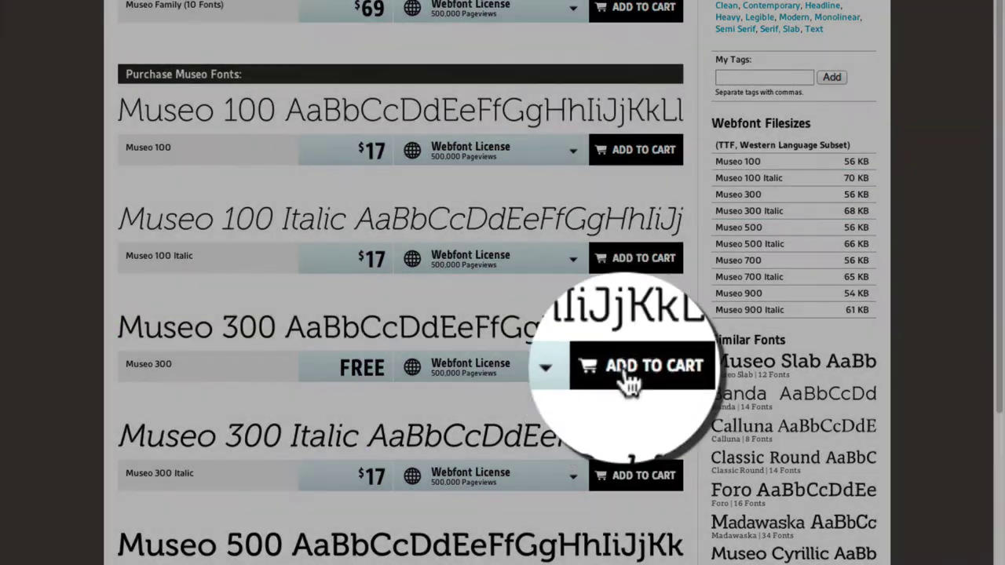
pyautogui.click(626, 369)
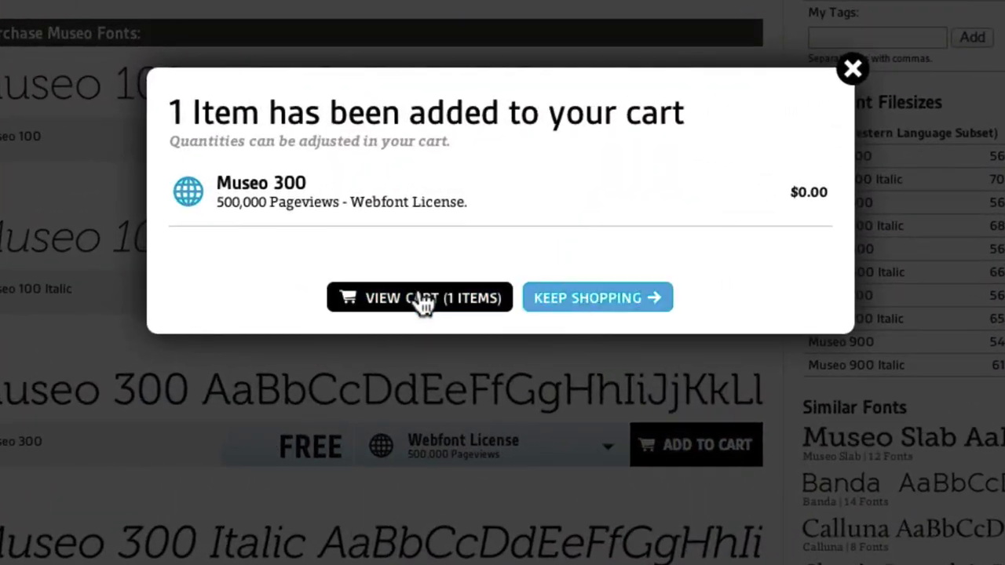
# - Check out the $0.00 Museo 300 order and download its webfont kit from the invoice
pyautogui.click(438, 262)
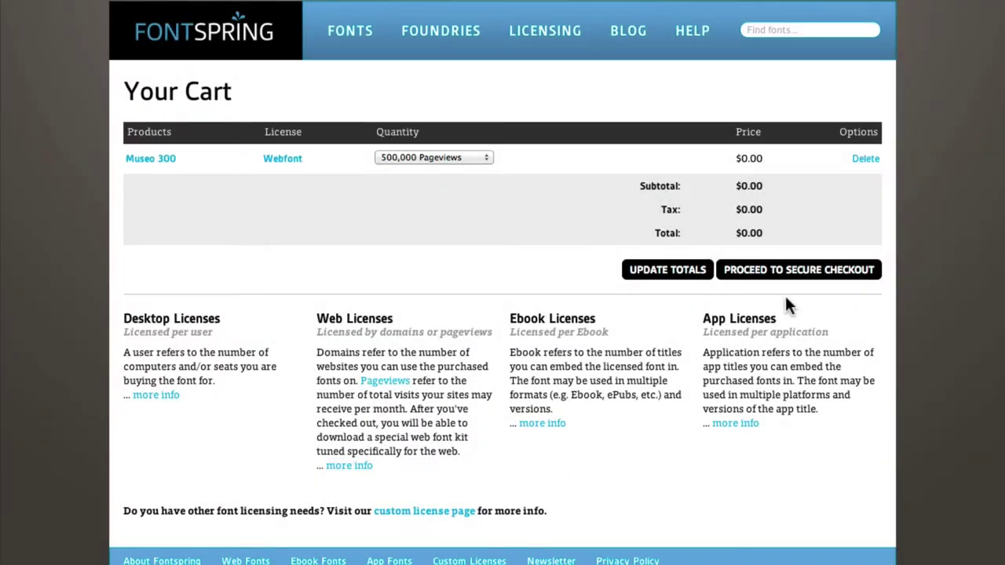
pyautogui.click(821, 271)
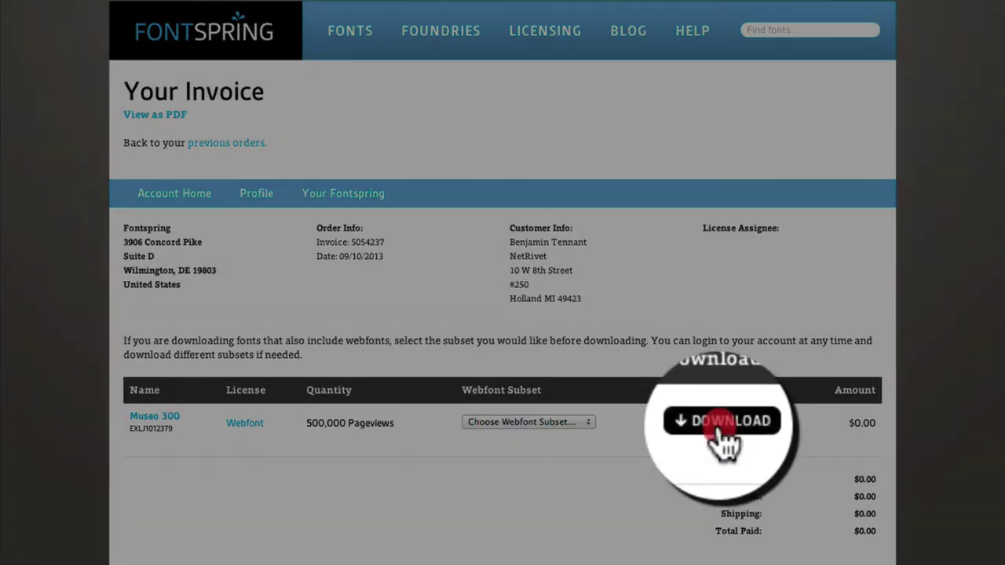
pyautogui.click(720, 428)
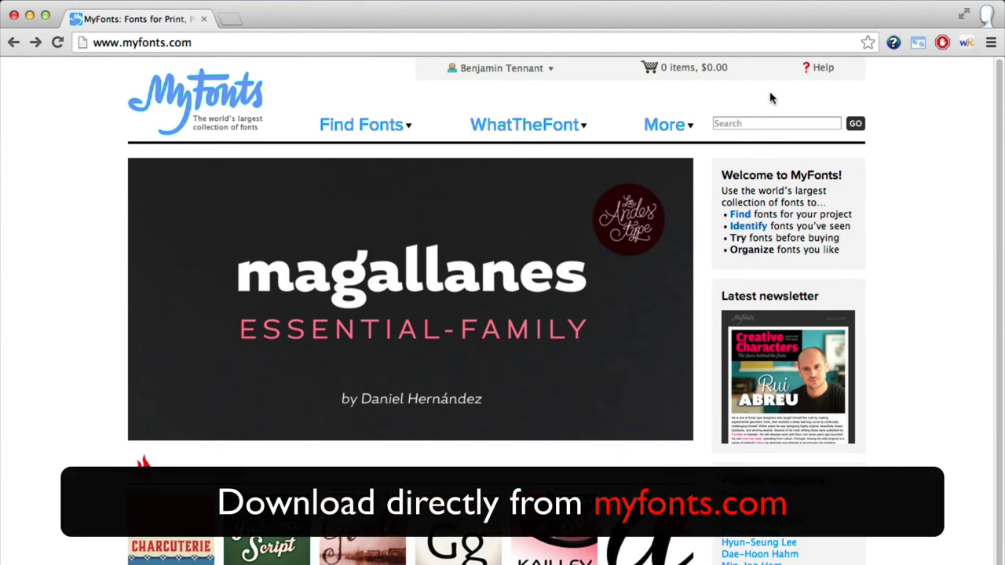
# - Search MyFonts for 'sanchez' and open the Sanchez Slab Regular style page
pyautogui.click(756, 123)
pyautogui.write('sa')
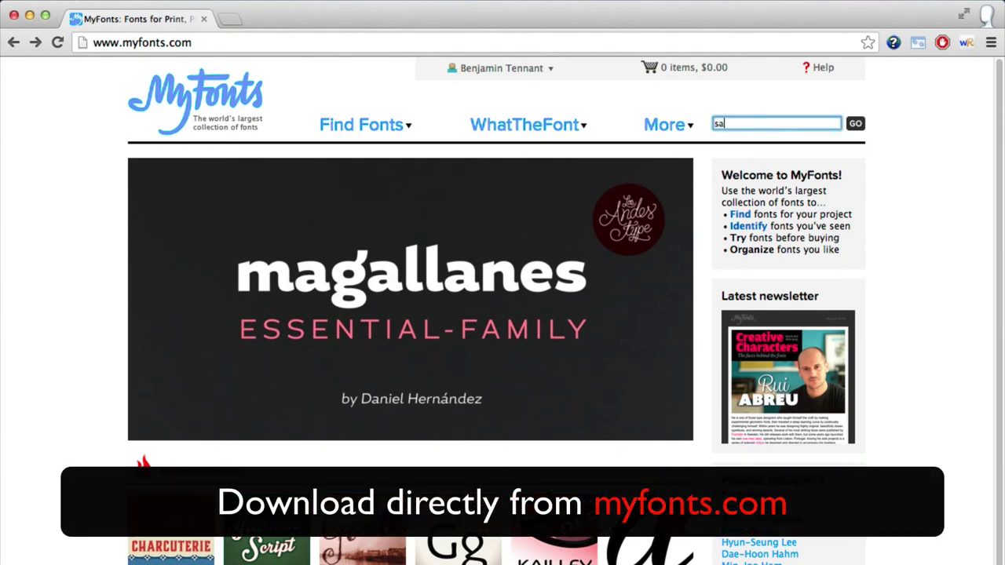
pyautogui.write('nchez')
pyautogui.press('Return')
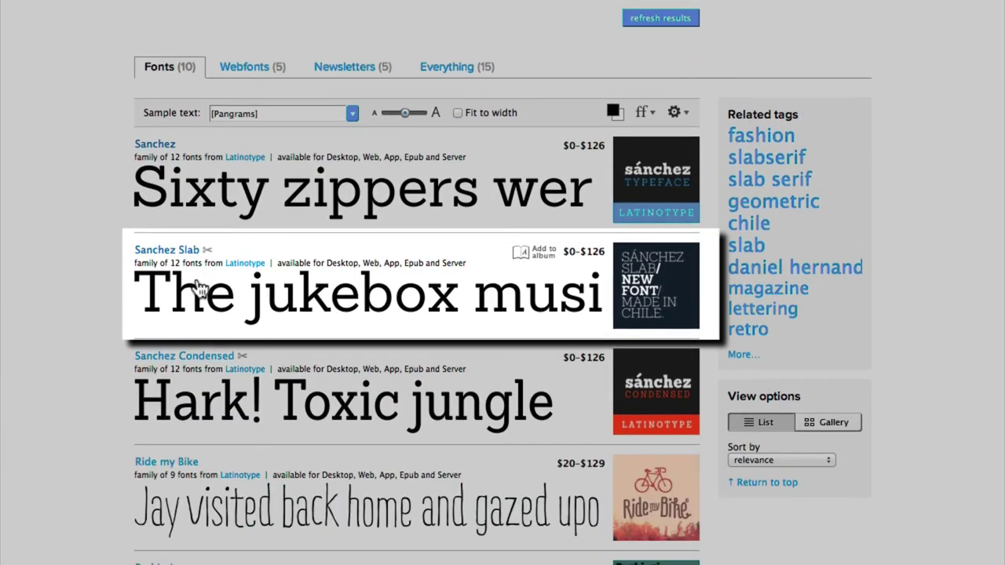
pyautogui.click(196, 490)
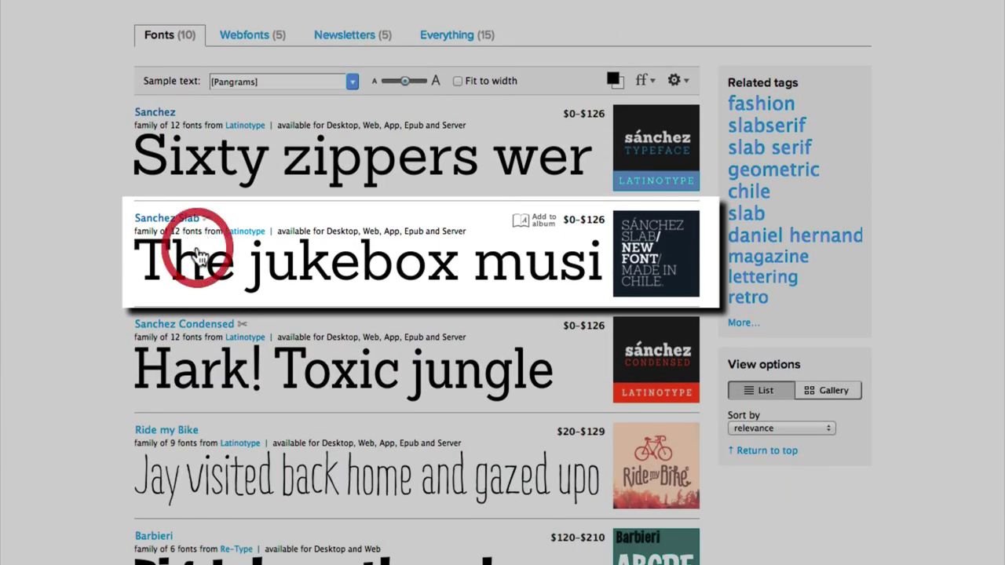
pyautogui.click(174, 342)
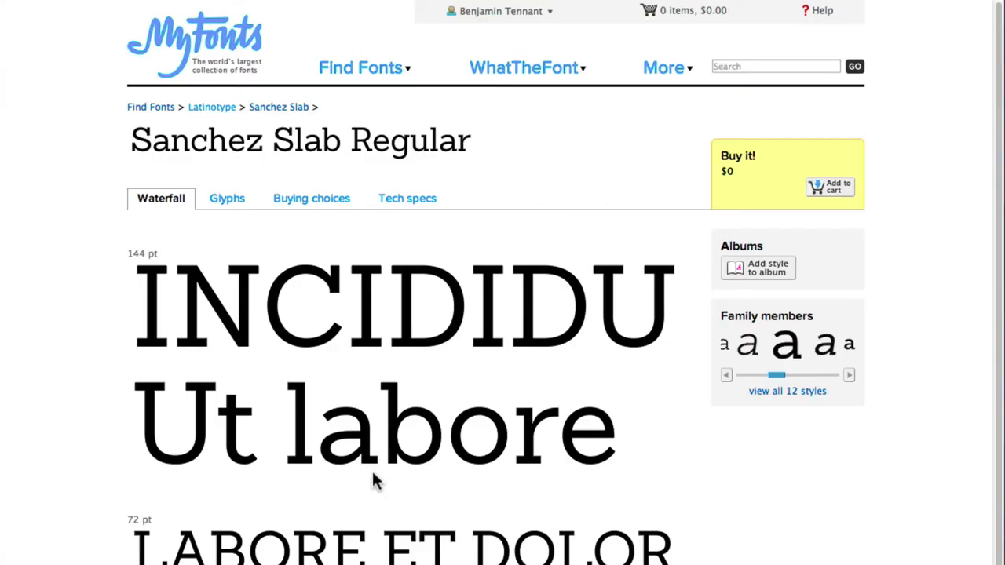
# - Order Sanchez Slab Regular with a free web licence, accept the terms, and download its webfont kit
pyautogui.click(830, 187)
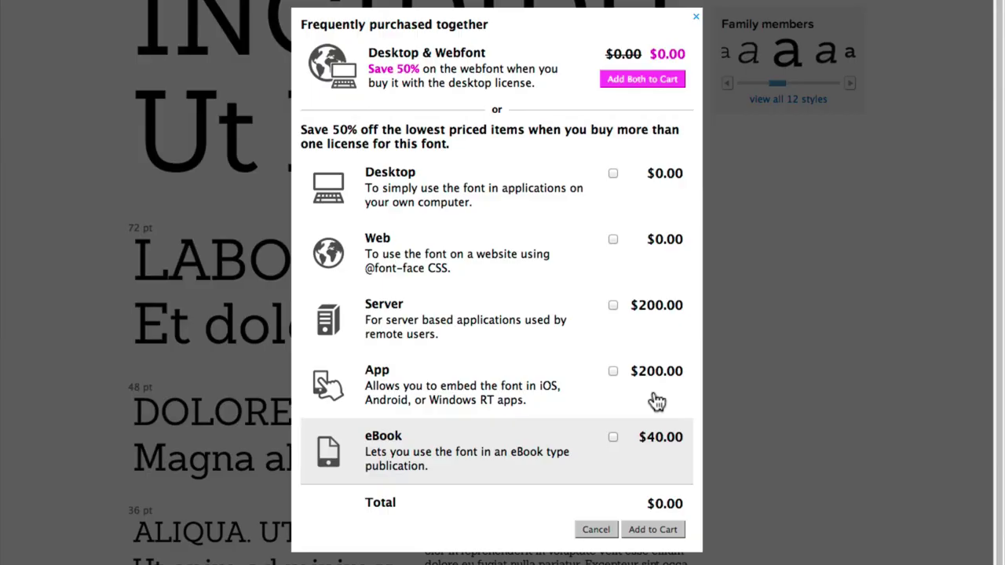
pyautogui.click(613, 239)
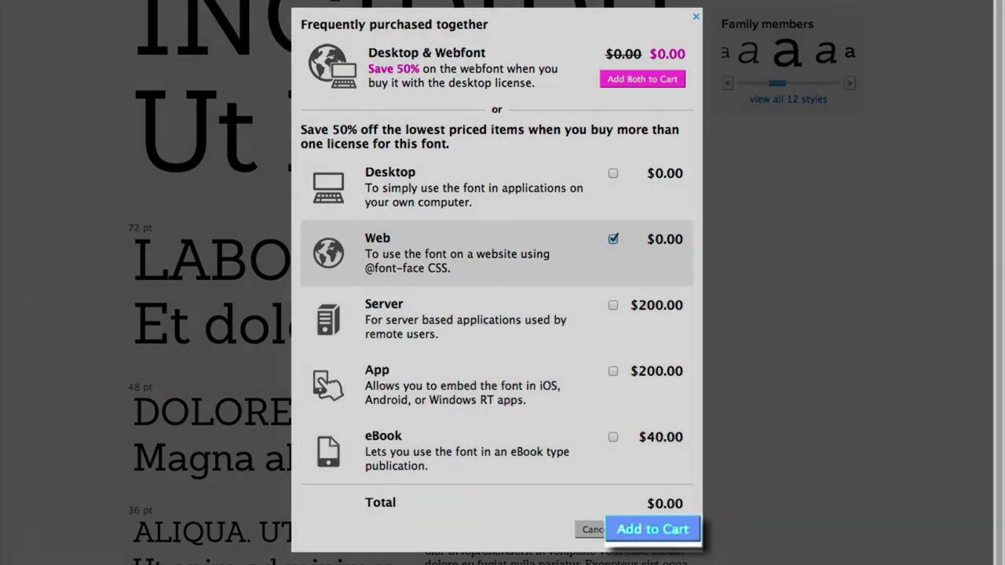
pyautogui.click(666, 529)
pyautogui.click(601, 290)
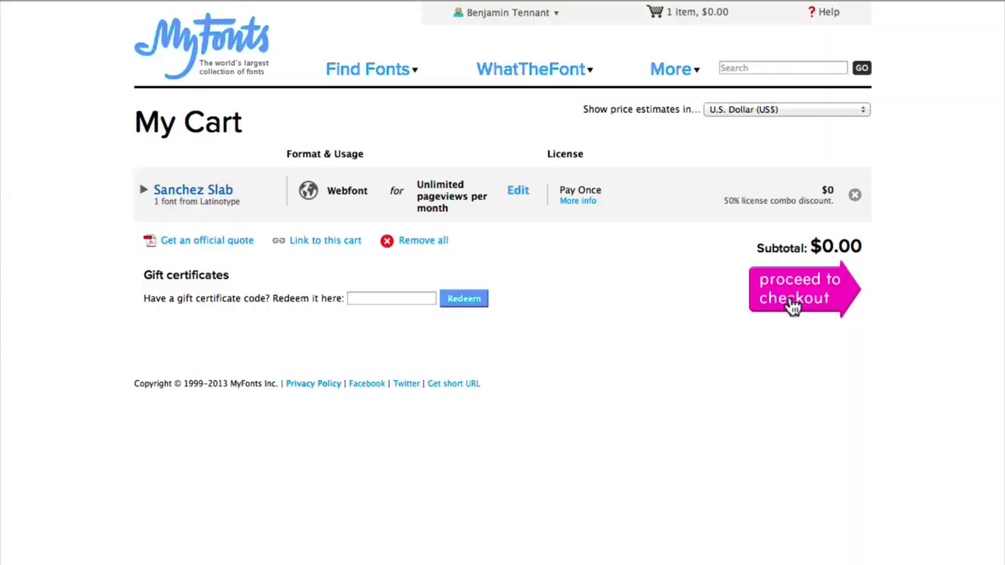
pyautogui.click(793, 306)
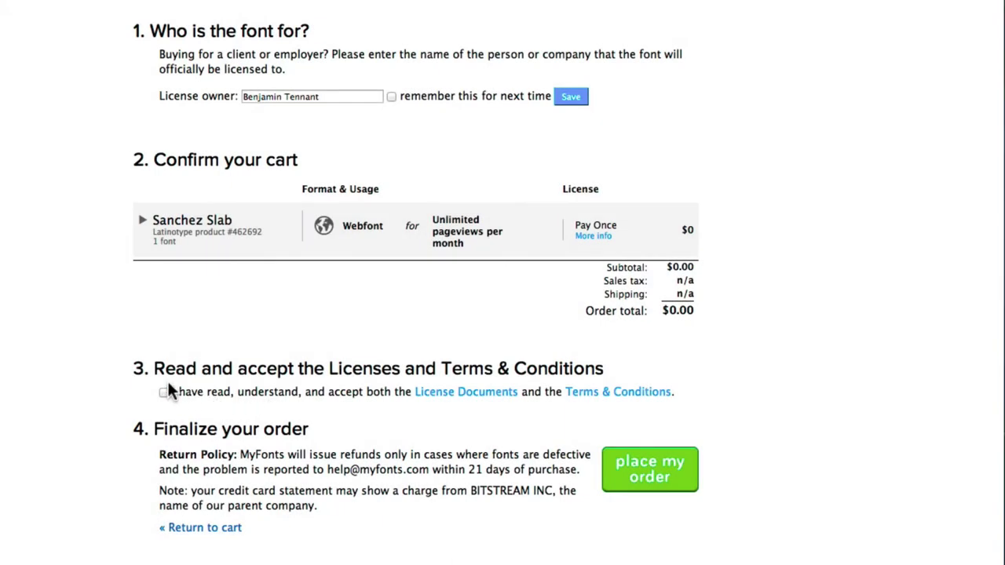
pyautogui.click(164, 392)
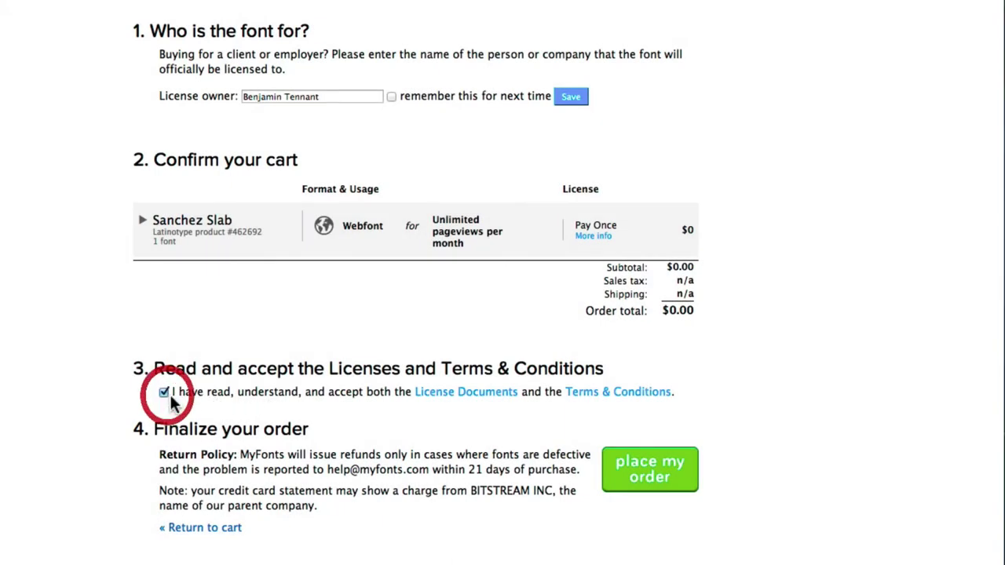
pyautogui.click(624, 491)
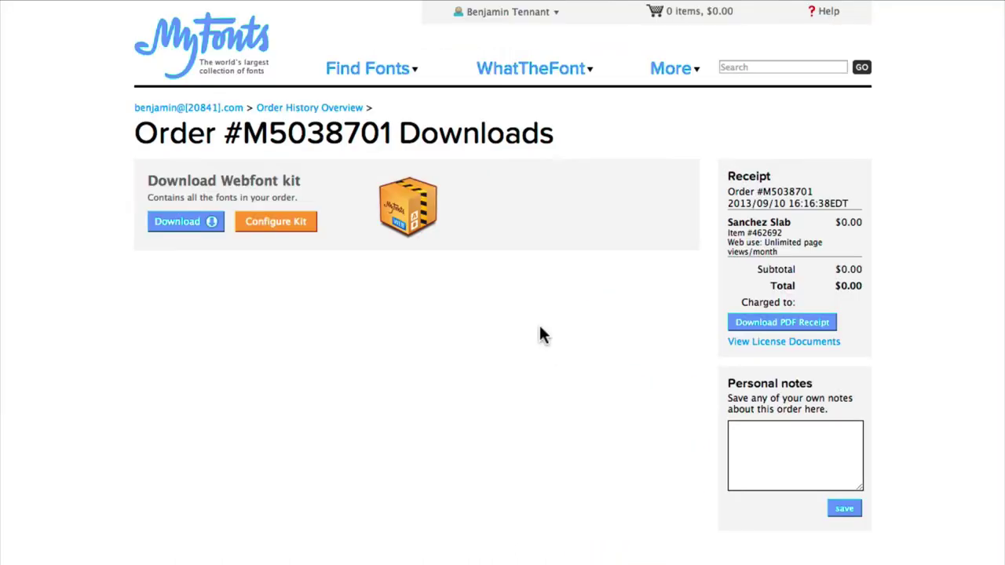
pyautogui.click(193, 222)
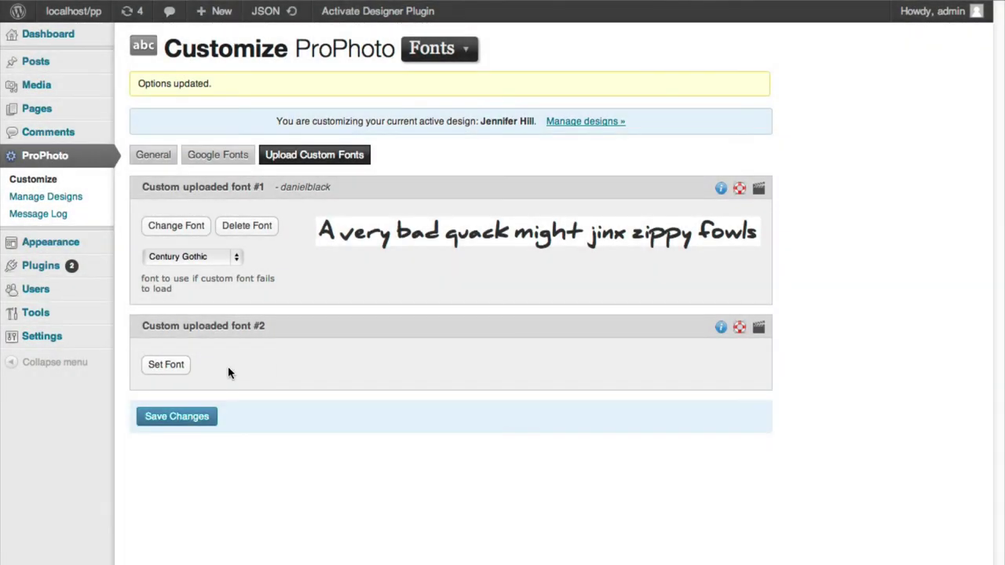
# - Upload jenna-sue-fontfacekit.zip as custom font #2, making it jenna_sueregular
pyautogui.click(173, 366)
pyautogui.click(405, 283)
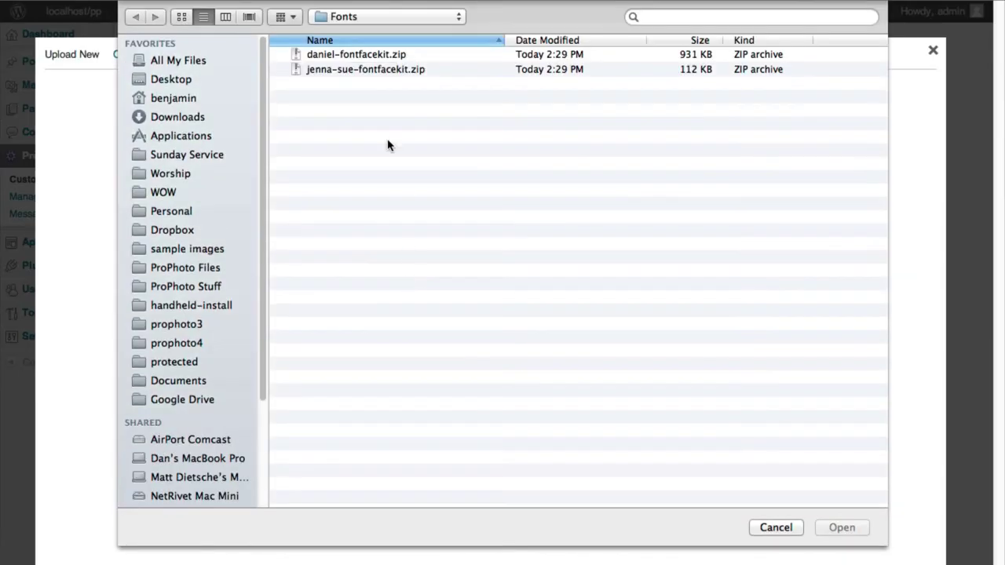
pyautogui.click(377, 71)
pyautogui.click(841, 528)
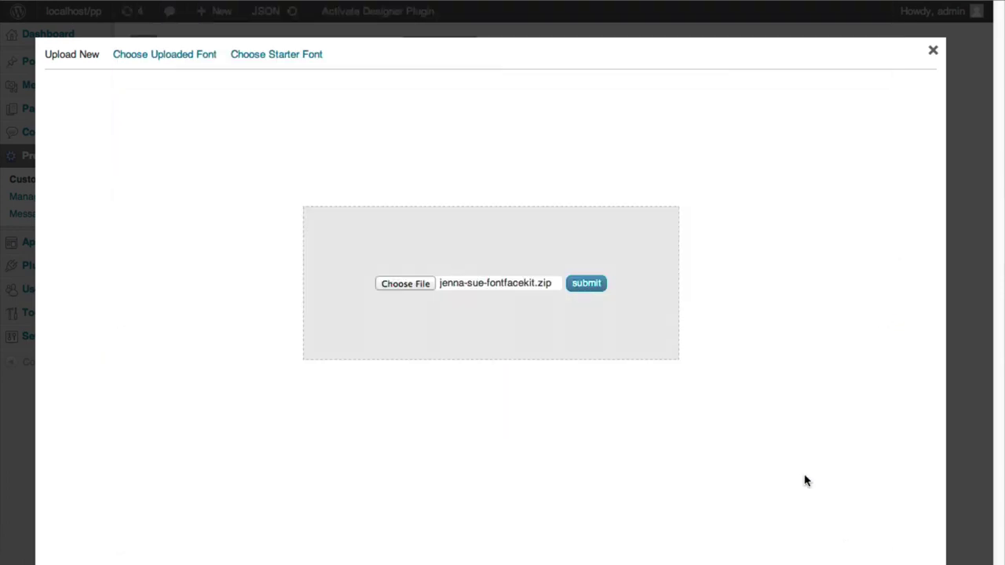
pyautogui.click(587, 285)
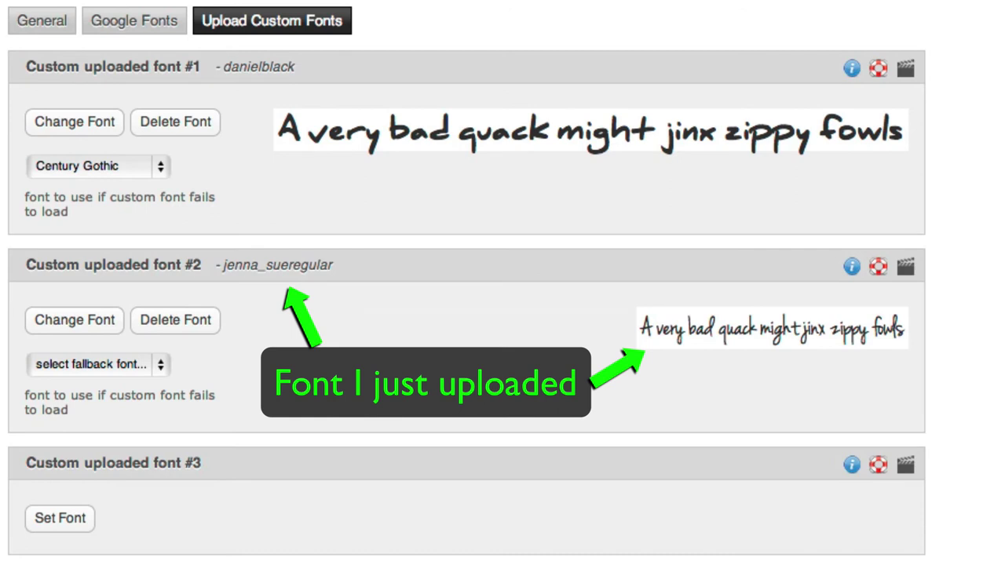
# - Check the General font dropdown for uploaded fonts CabinRegular and CamboRegular
pyautogui.click(48, 31)
pyautogui.click(130, 122)
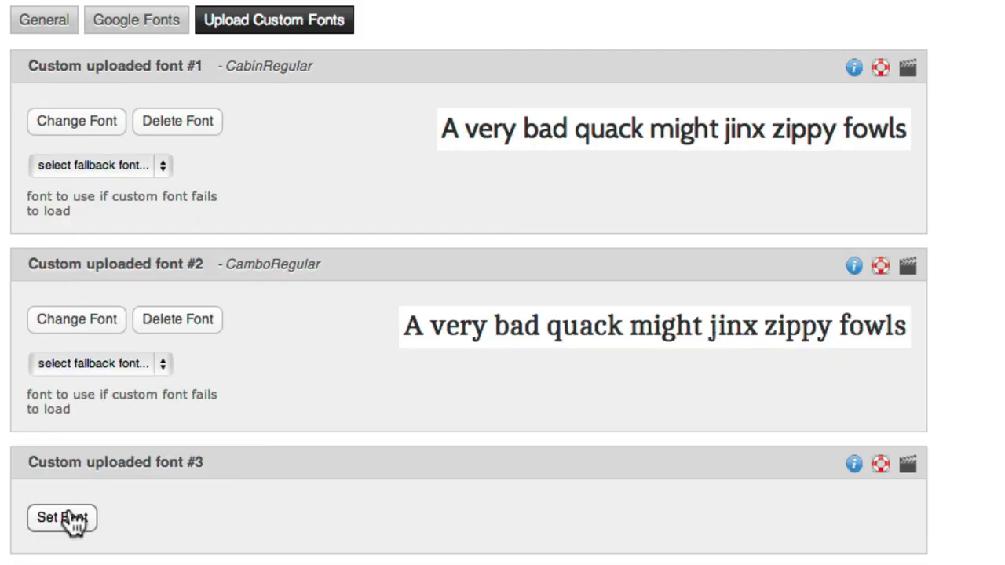
# - For custom font #3, browse the already uploaded fonts, then switch to the starter font list
pyautogui.click(71, 520)
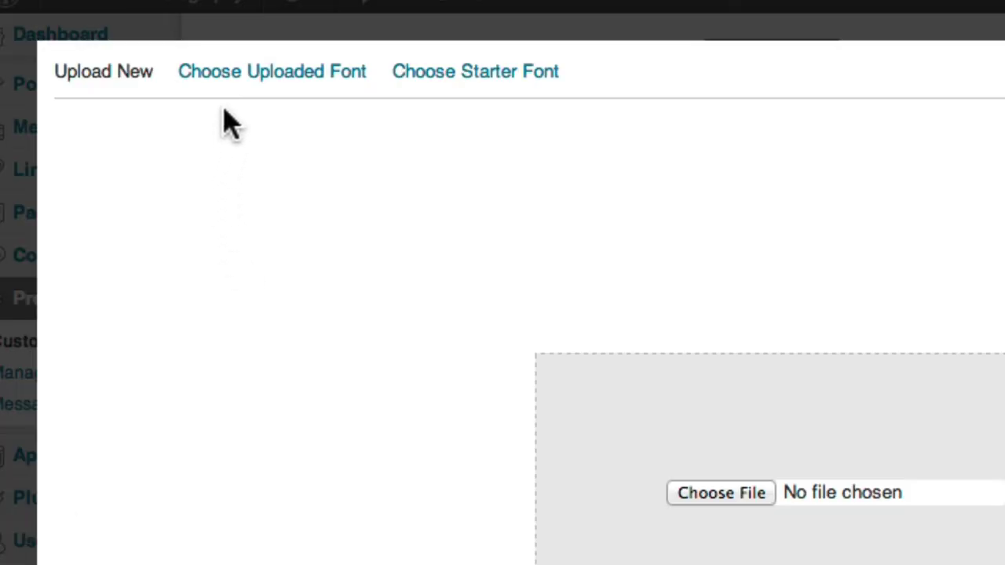
pyautogui.click(259, 82)
pyautogui.click(294, 82)
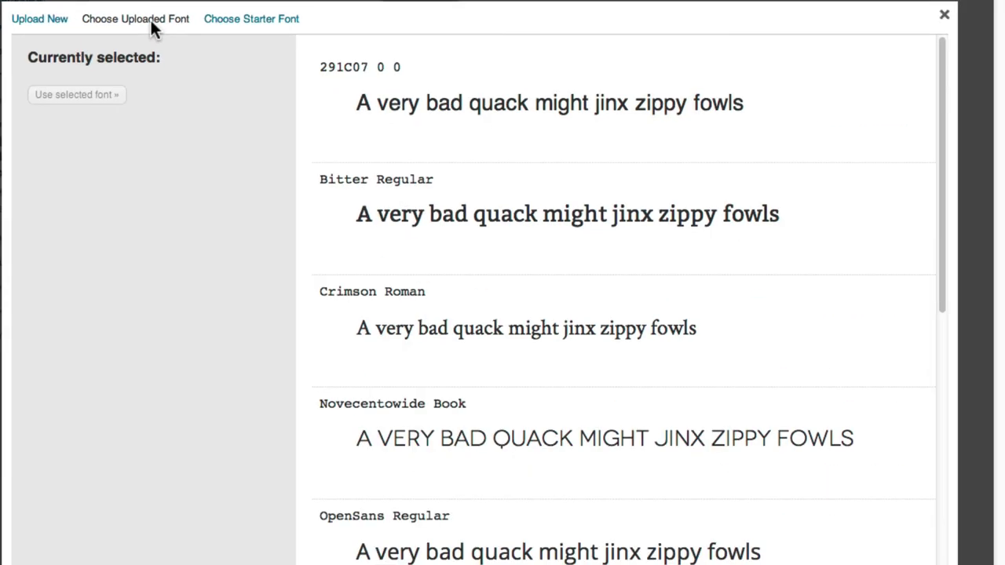
pyautogui.moveTo(942, 200); pyautogui.dragTo(917, 561)
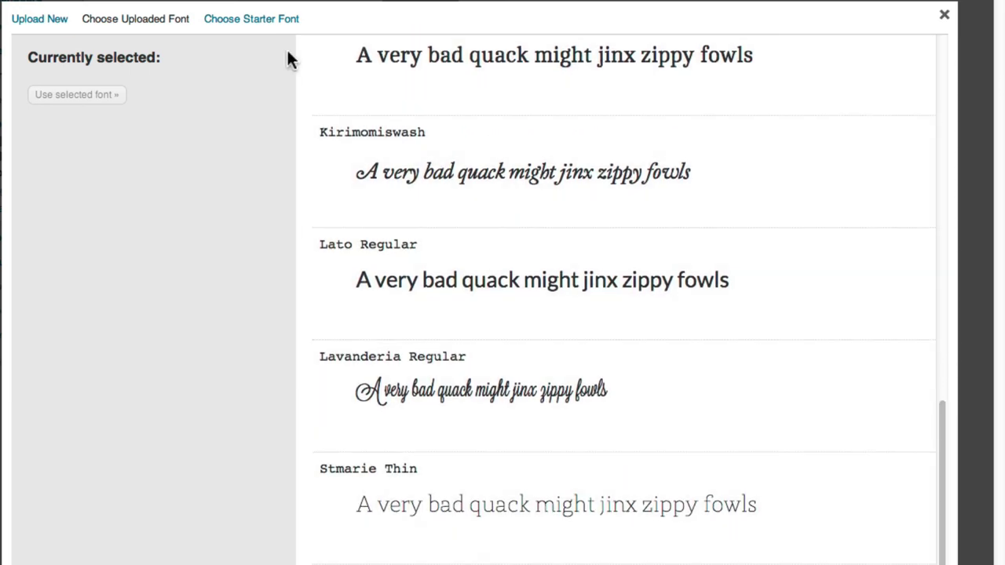
pyautogui.click(247, 30)
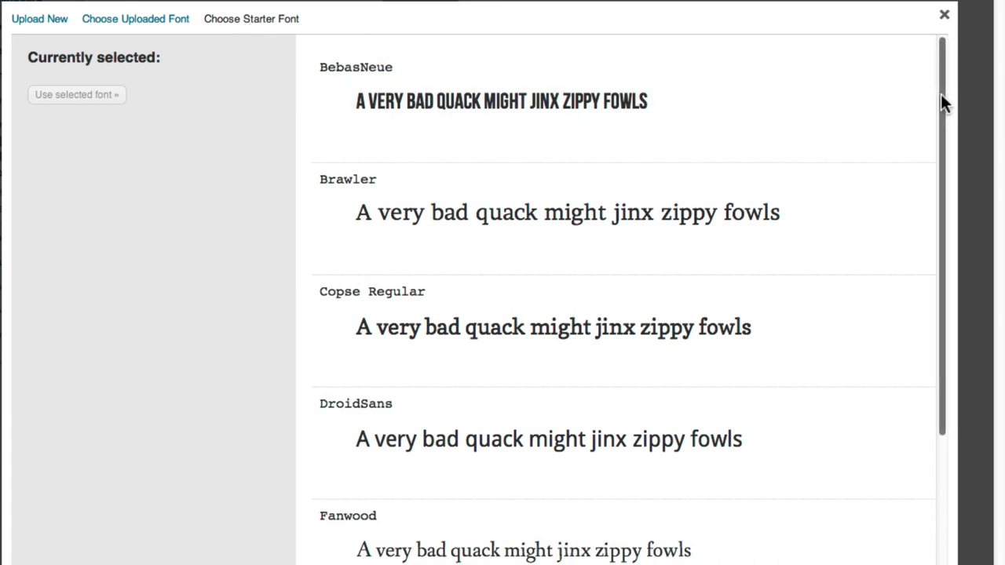
# - Select Fanwood Italic from the starter fonts for custom font #3
pyautogui.moveTo(940, 94); pyautogui.dragTo(939, 356)
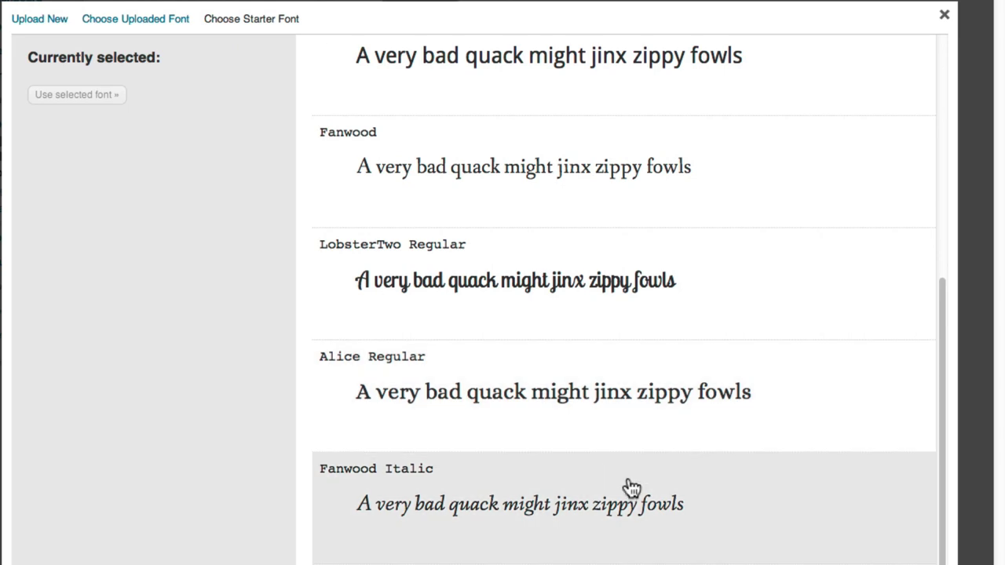
pyautogui.click(631, 487)
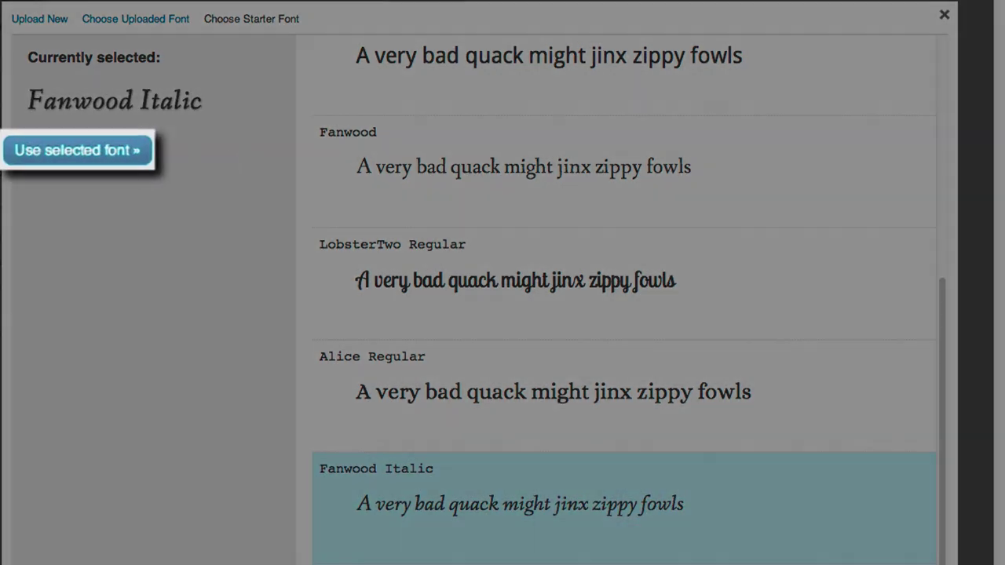